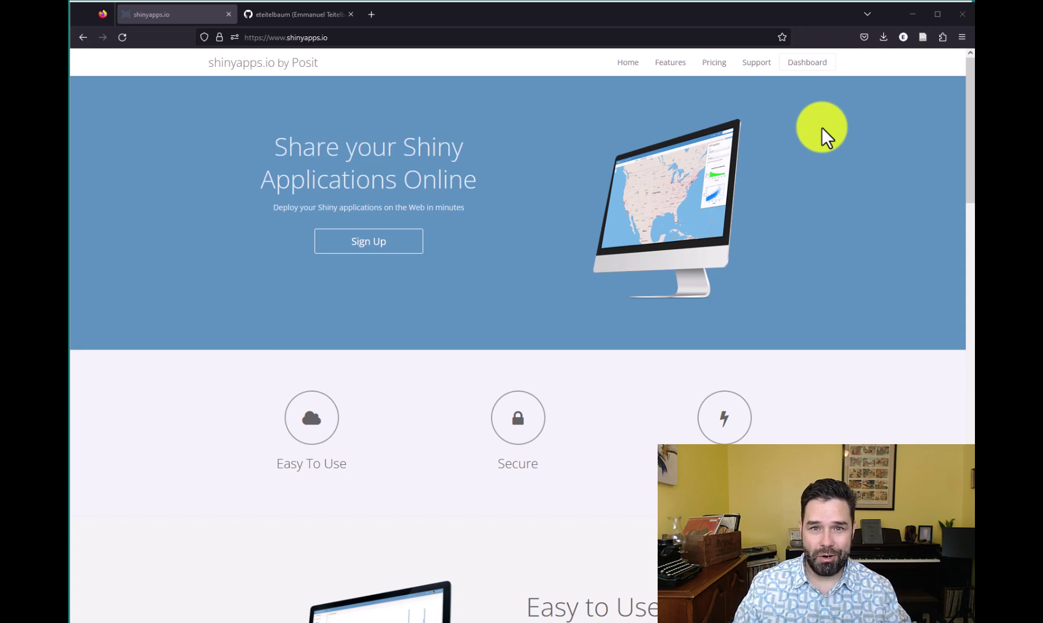
# Log in to the shinyapps.io dashboard with the account's e-mail
pyautogui.click(799, 68)
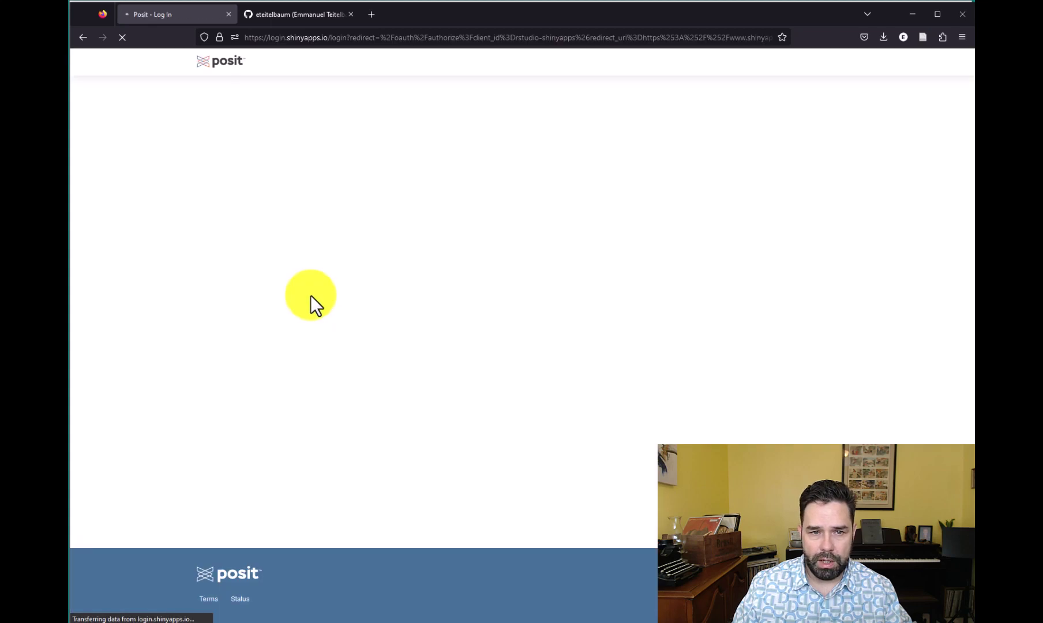
pyautogui.click(470, 156)
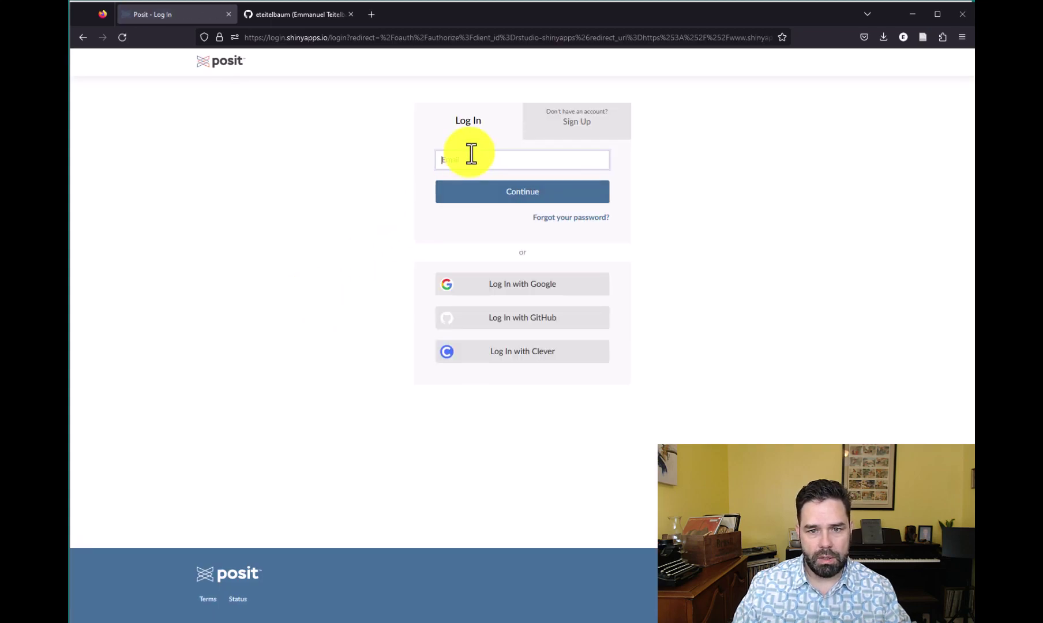
pyautogui.click(467, 184)
pyautogui.click(471, 190)
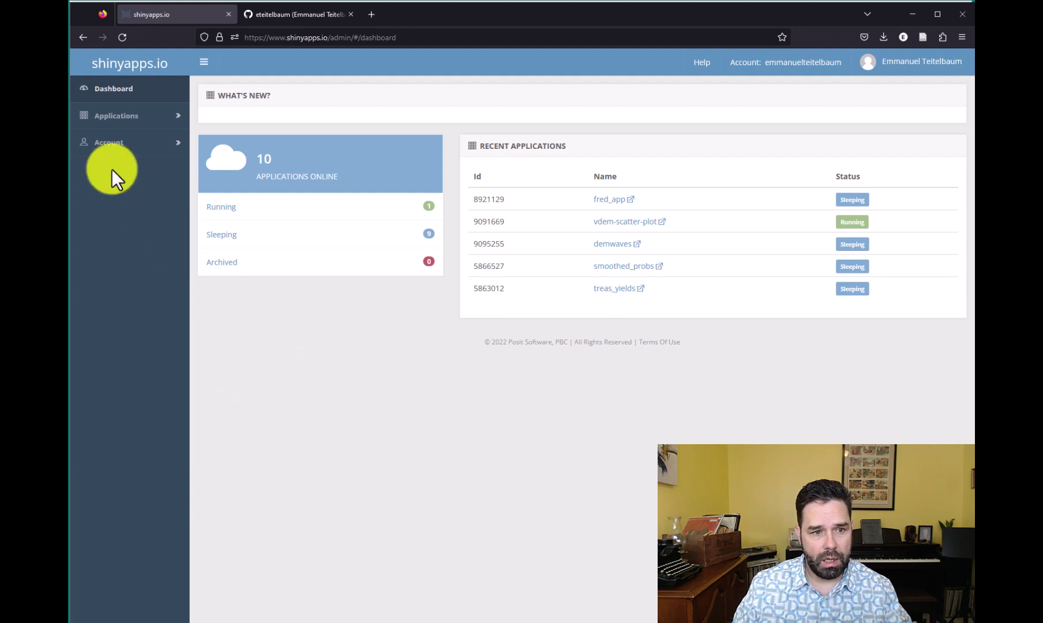
# Open the account's tokens, view the rsconnect setup command for the second token, and close it
pyautogui.click(126, 152)
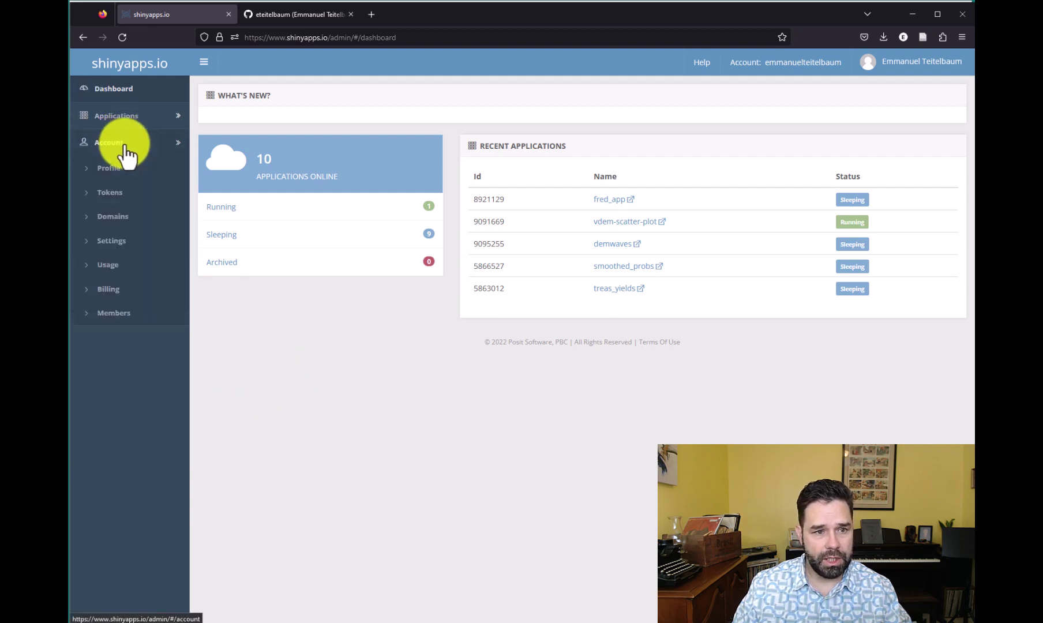
pyautogui.click(119, 197)
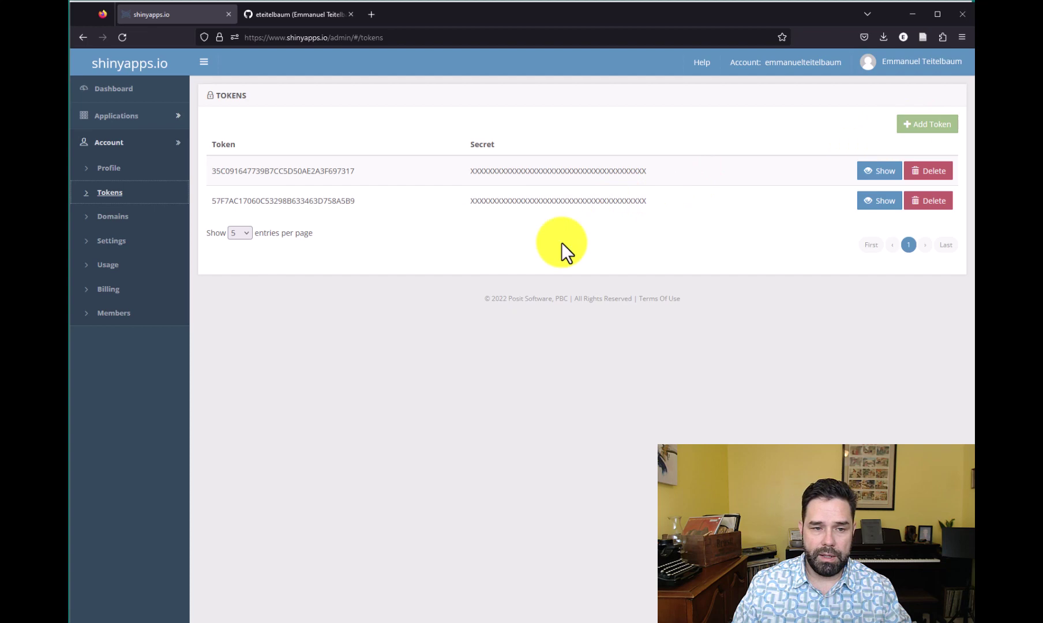
pyautogui.click(876, 201)
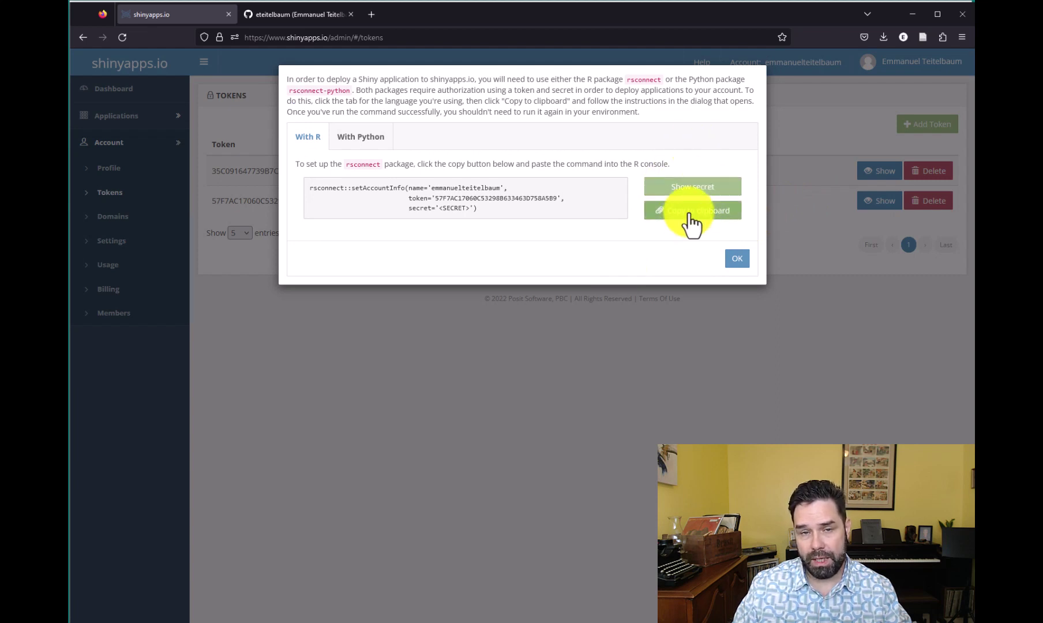
pyautogui.click(736, 262)
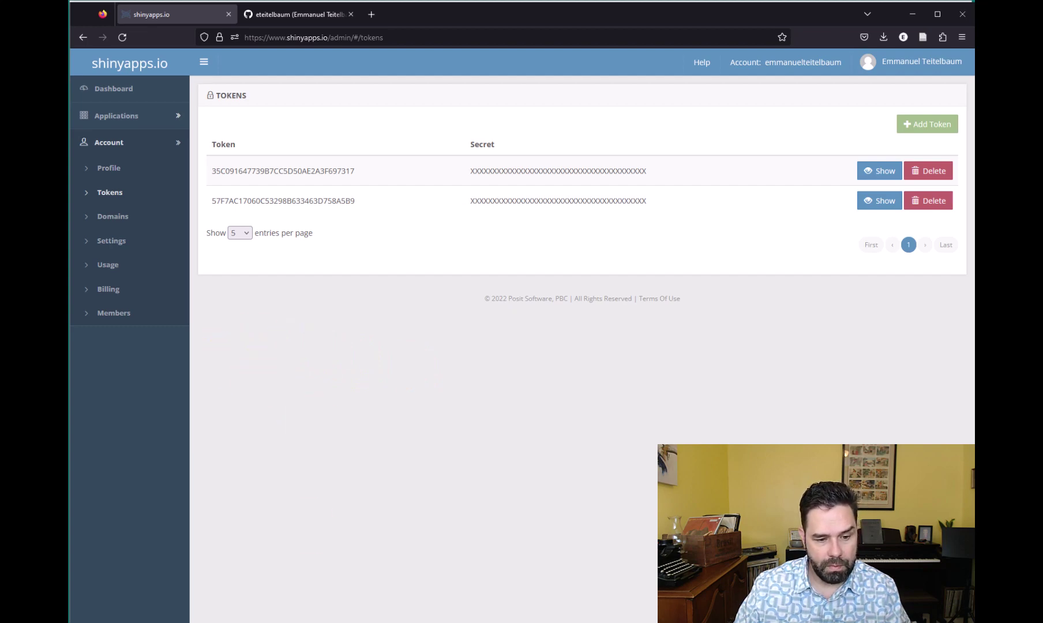
# Switch to RStudio and show the Publishing section of the global options
pyautogui.hotkey('alt', 'Tab')
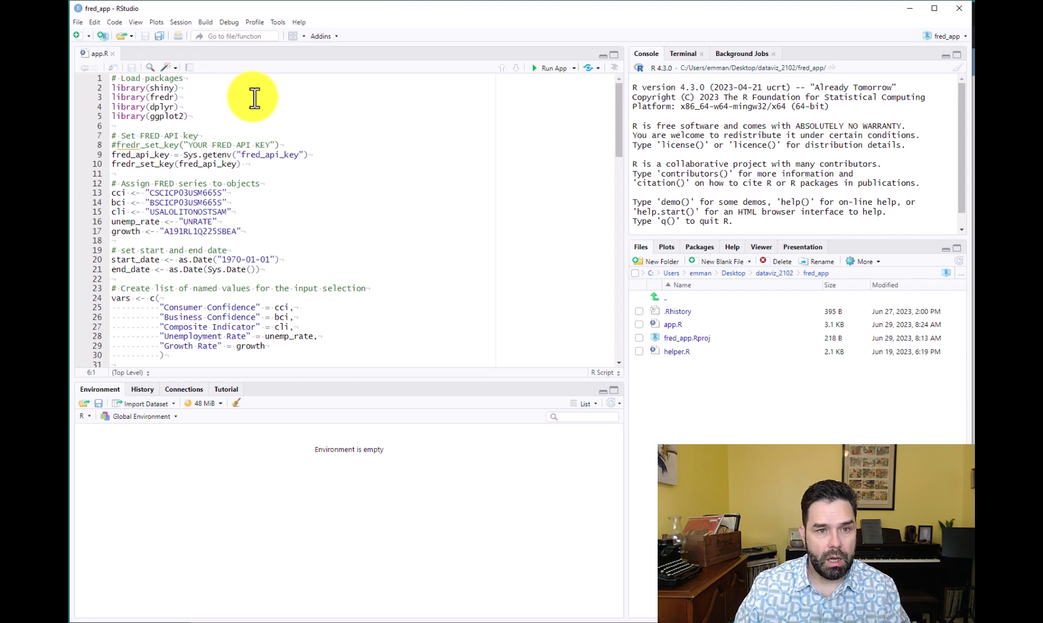
pyautogui.click(279, 22)
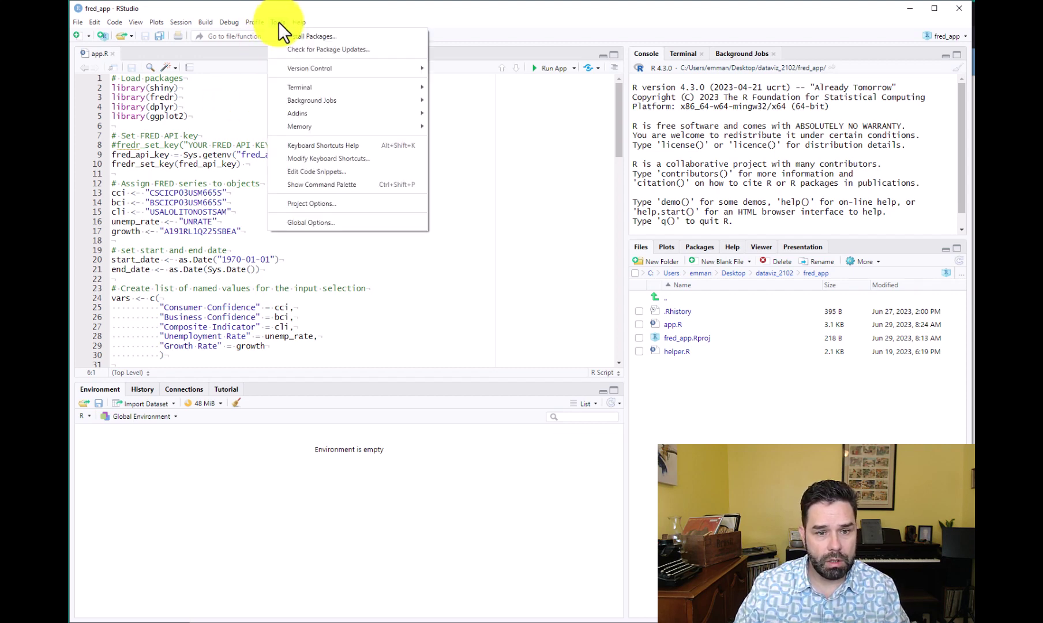
pyautogui.click(328, 224)
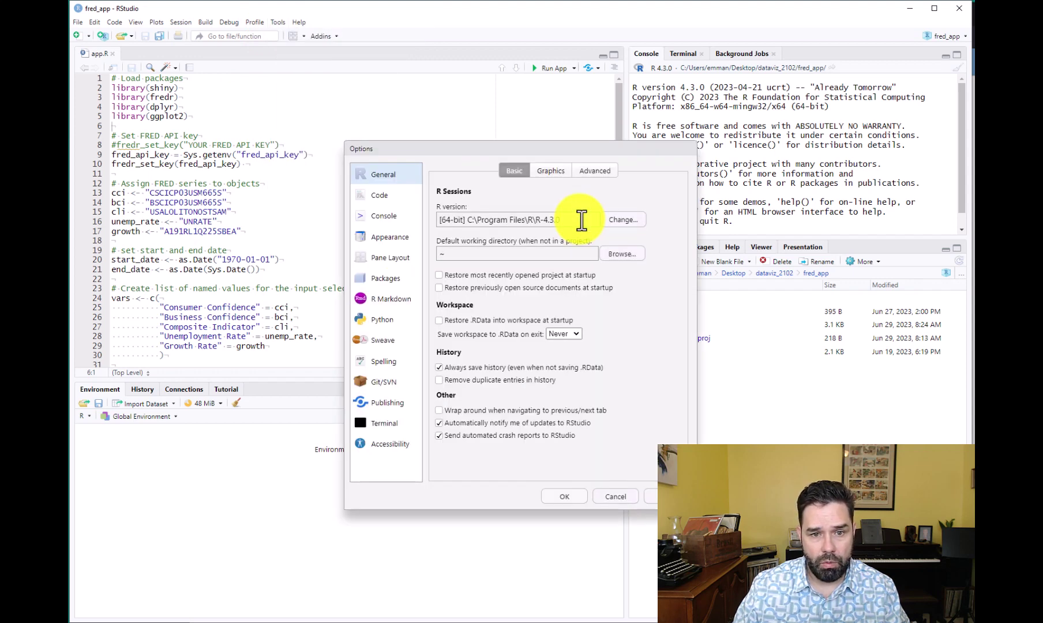
pyautogui.click(381, 405)
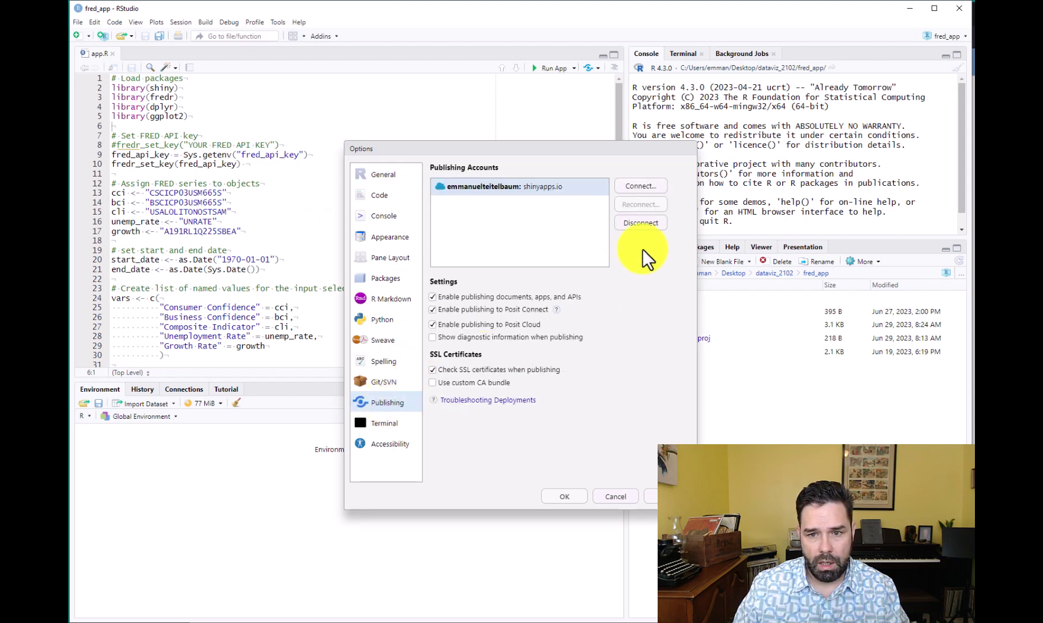
# View the form for connecting a ShinyApps.io account, leave it without connecting, and close the options
pyautogui.click(640, 187)
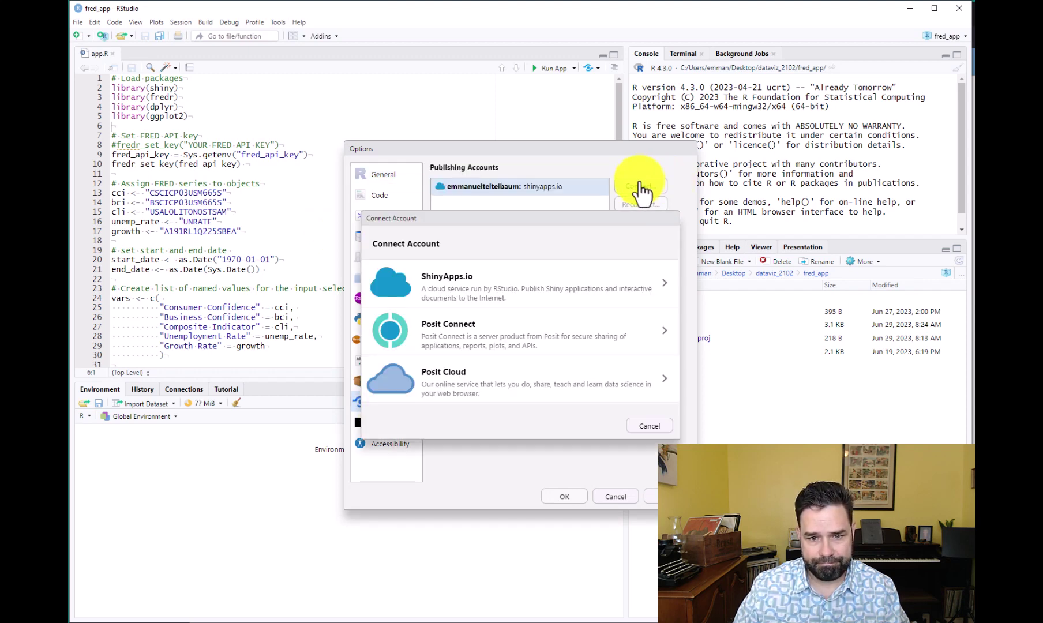
pyautogui.click(482, 288)
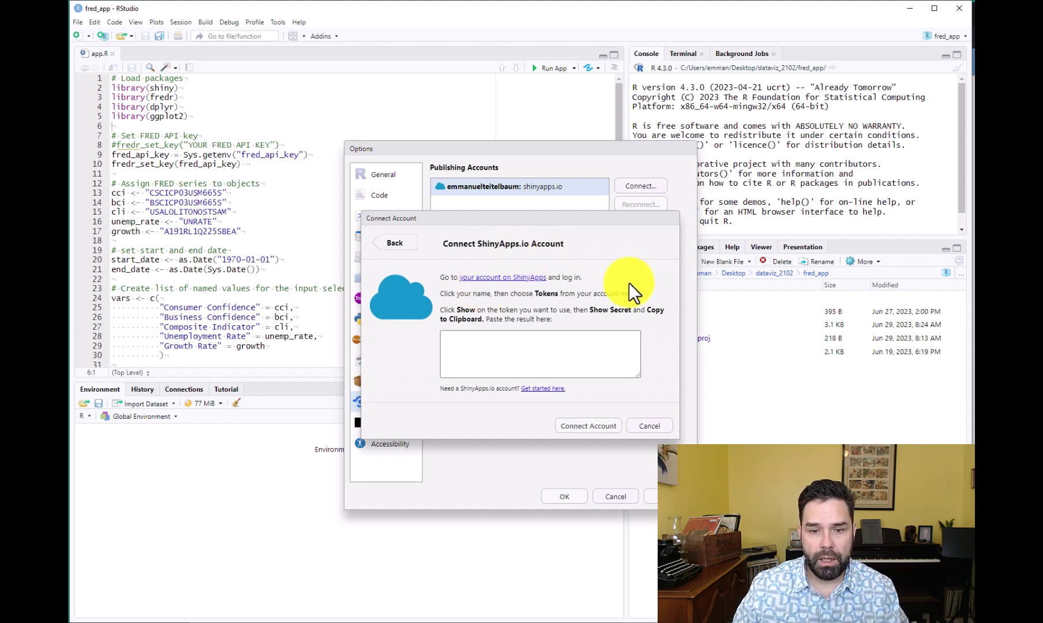
pyautogui.click(534, 358)
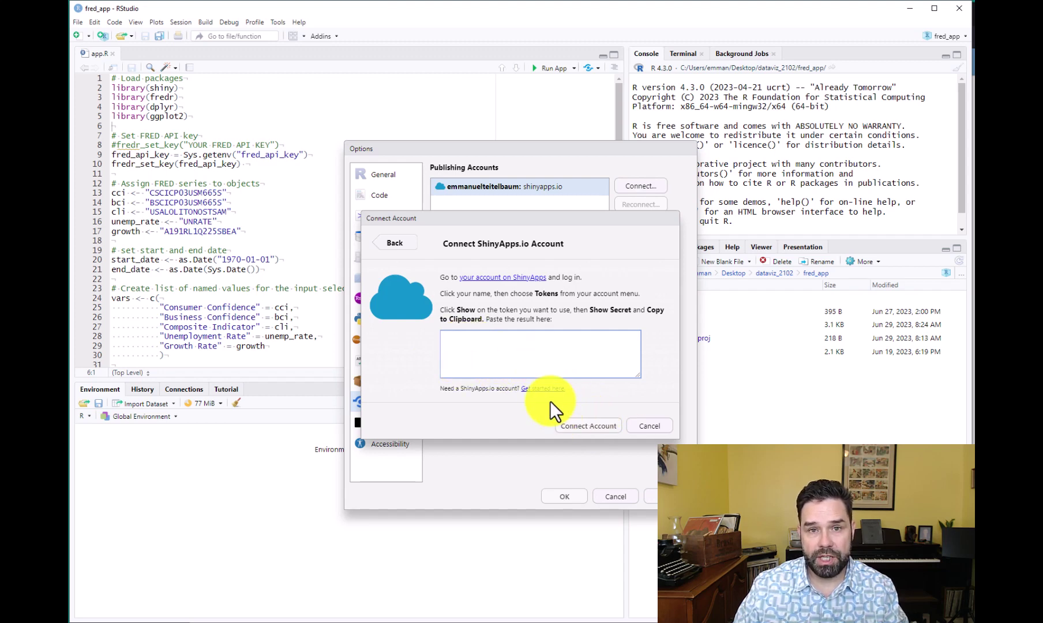
pyautogui.click(633, 425)
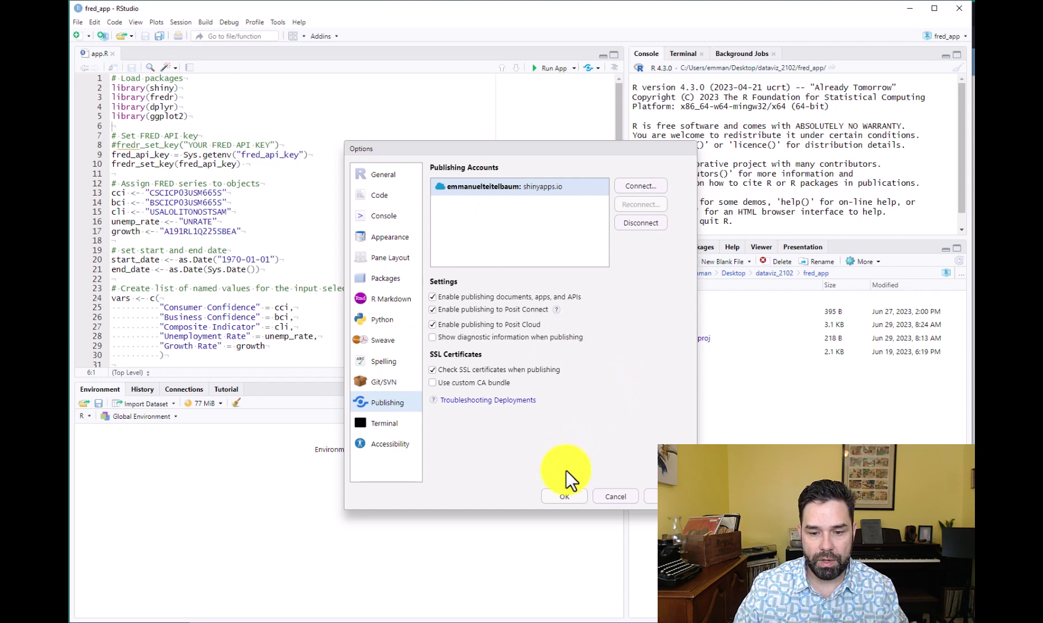
pyautogui.click(566, 497)
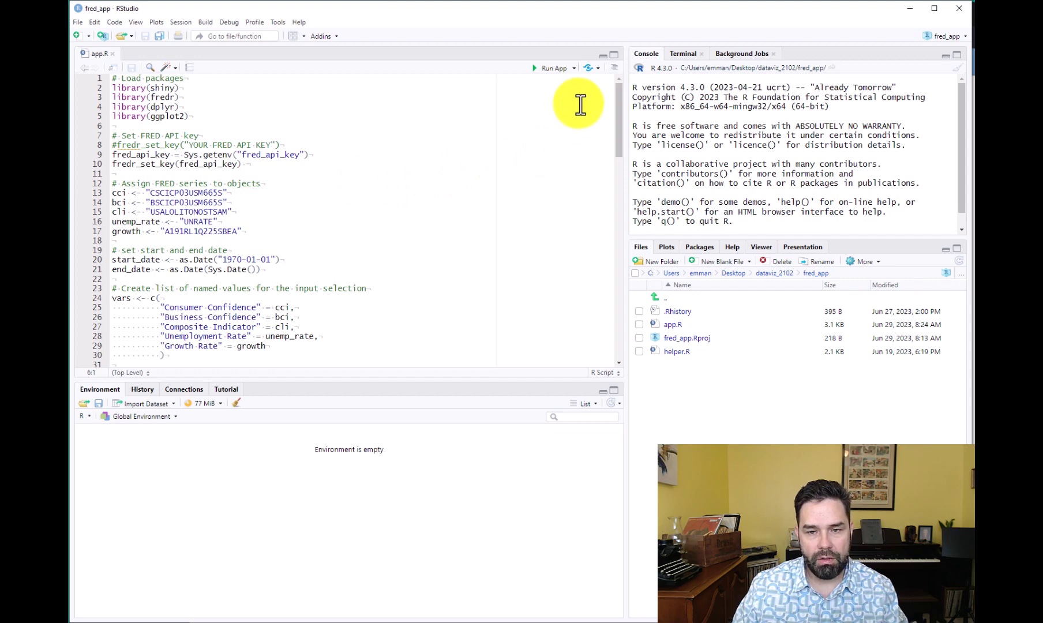
# Review the publish settings for app.R and helper.R under the title fred_app, and leave without publishing
pyautogui.click(589, 70)
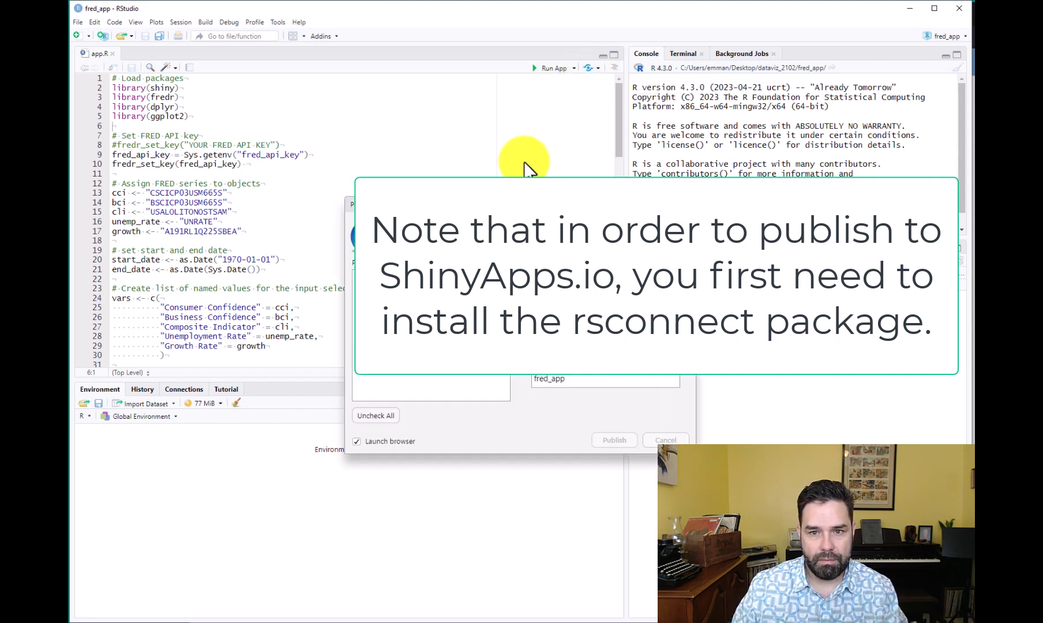
pyautogui.moveTo(468, 200); pyautogui.dragTo(421, 131)
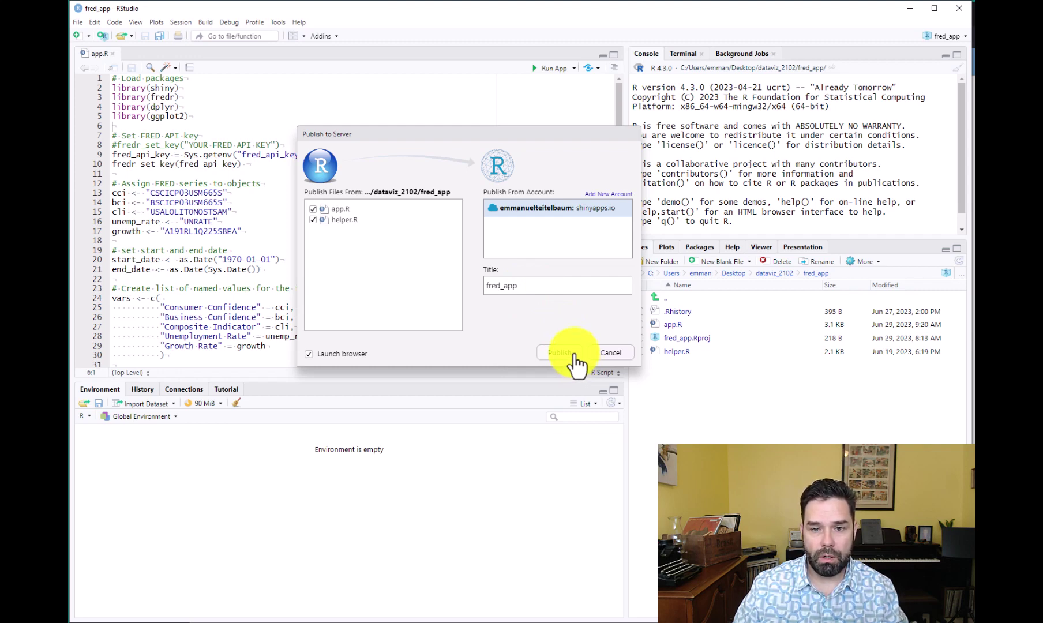
pyautogui.click(610, 354)
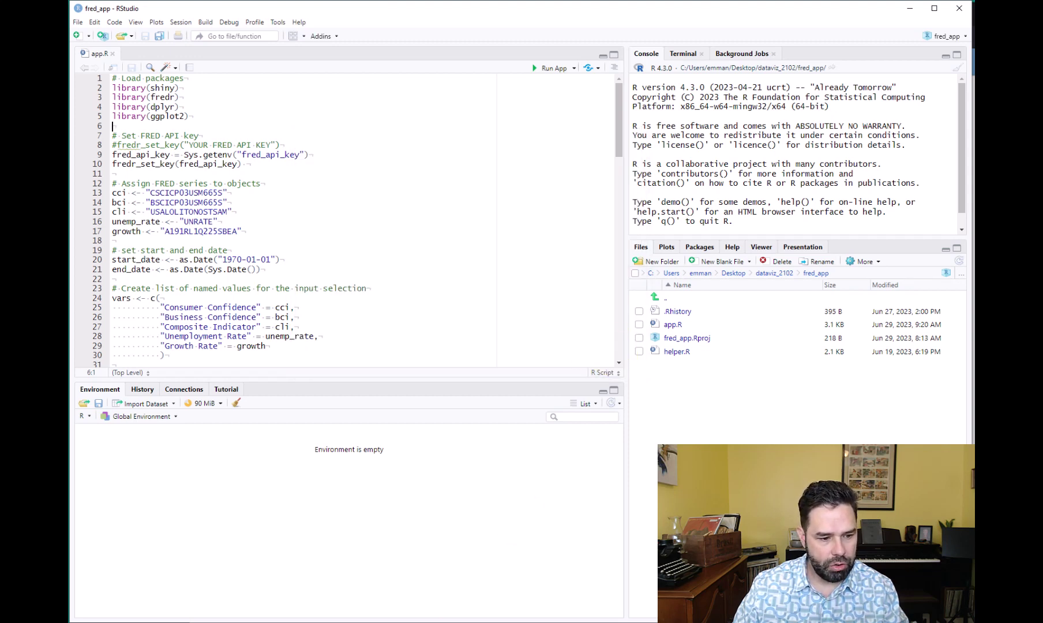
# Switch to the browser and open the URLs page of fred_app from the shinyapps.io dashboard
pyautogui.hotkey('alt', 'Tab')
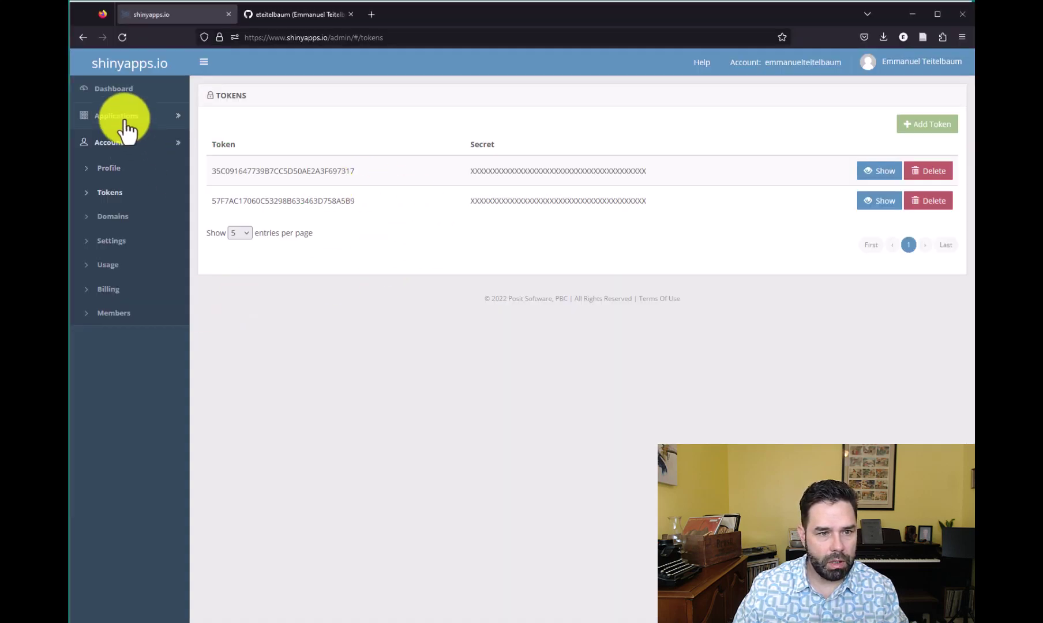
pyautogui.click(115, 88)
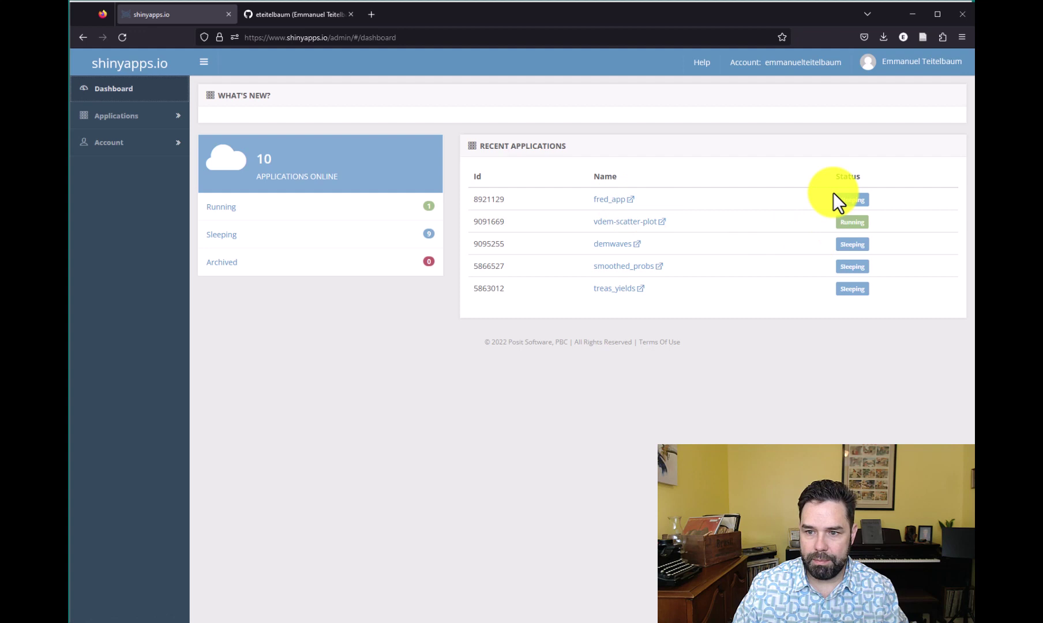
pyautogui.click(610, 200)
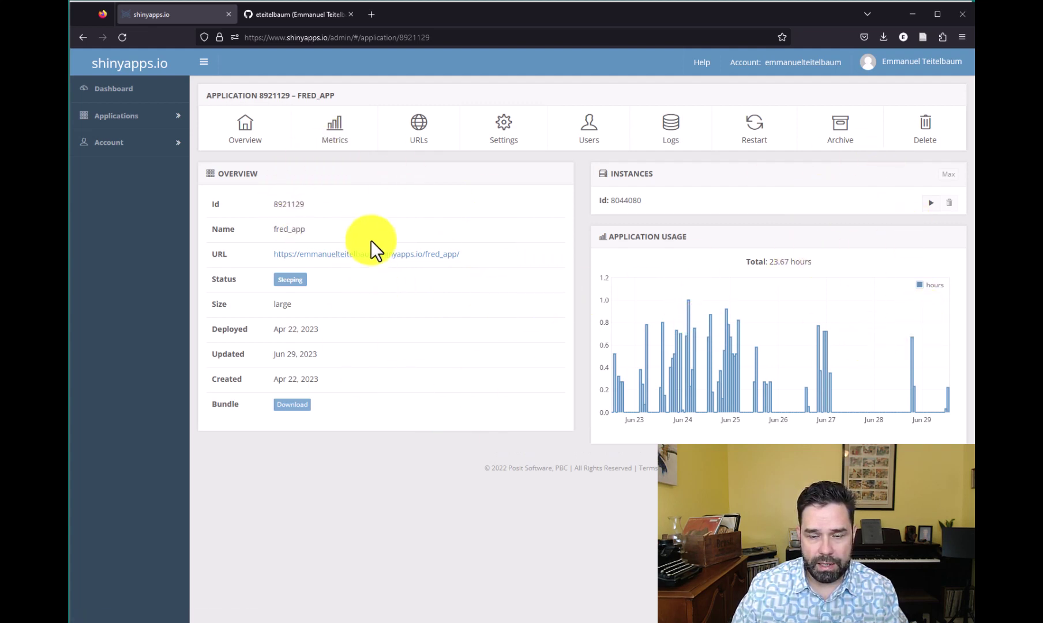
pyautogui.click(414, 132)
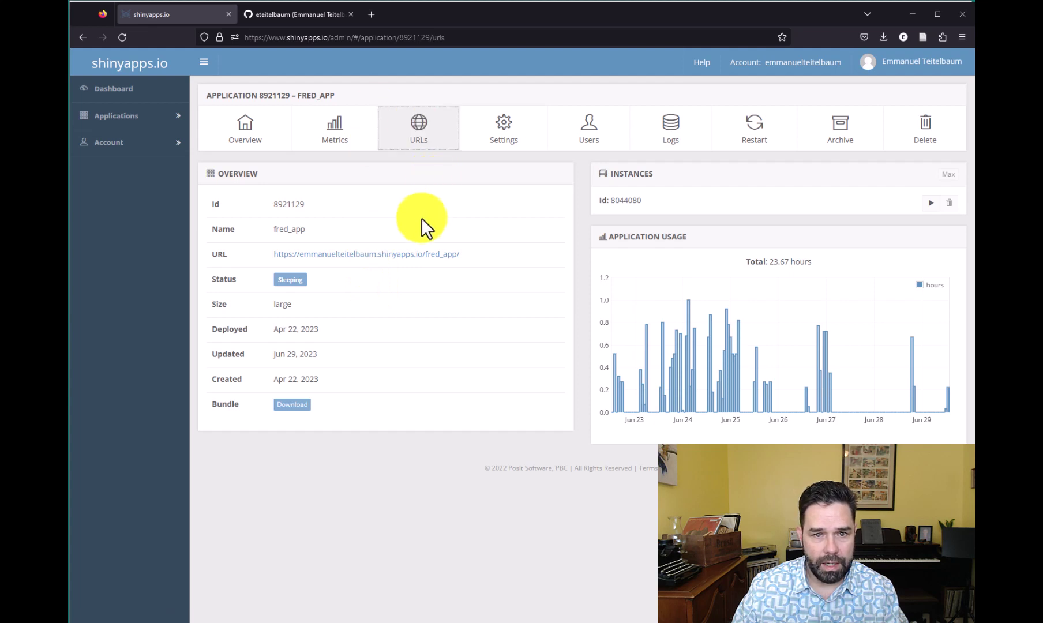
# Open the published fred_app from its web address and set the indicator to Composite Indicator
pyautogui.click(326, 257)
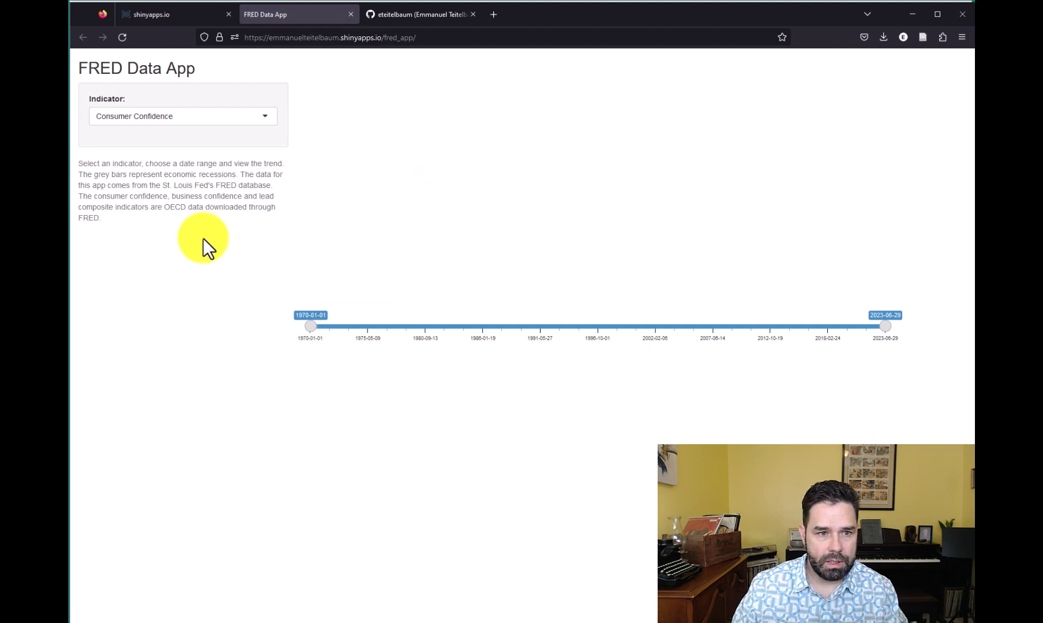
pyautogui.click(262, 118)
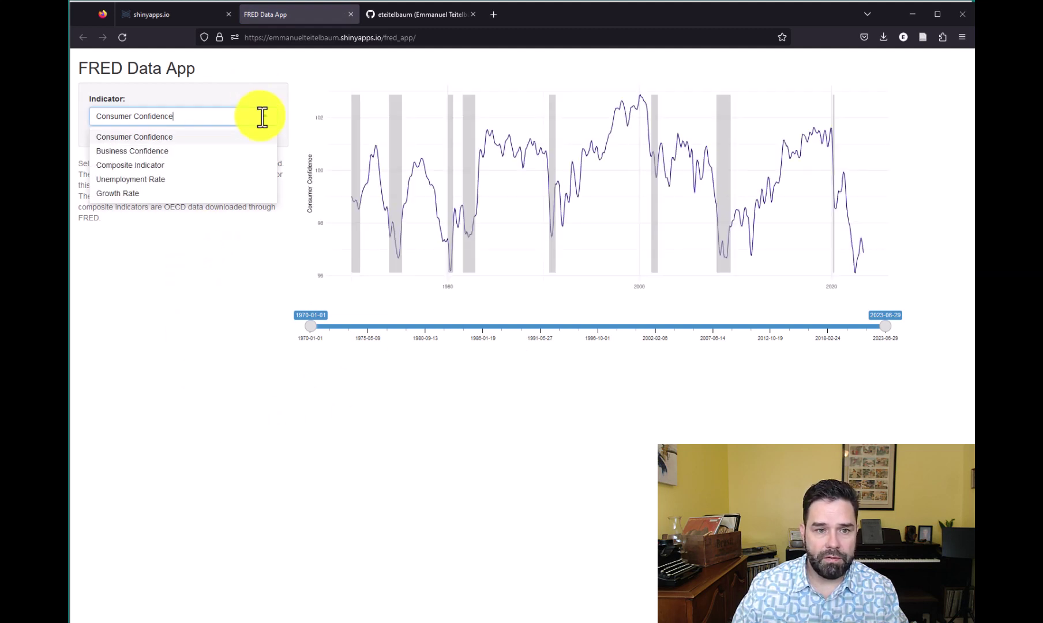
pyautogui.click(220, 166)
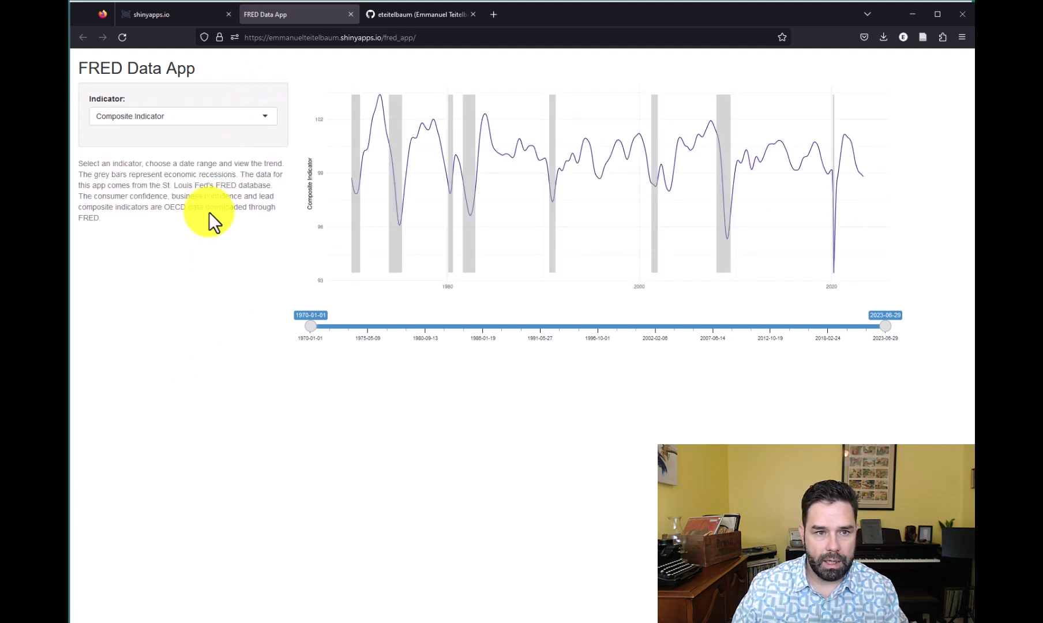
# Return to the shinyapps.io URLs page to check fred_app's web address
pyautogui.click(195, 10)
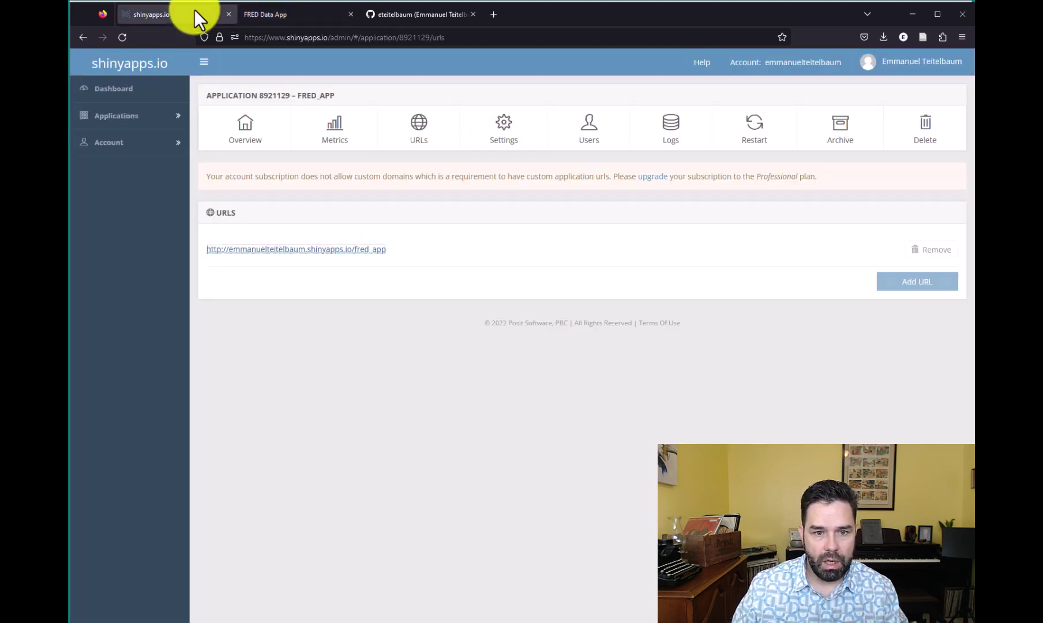
pyautogui.moveTo(330, 247); pyautogui.dragTo(263, 325)
pyautogui.click(363, 342)
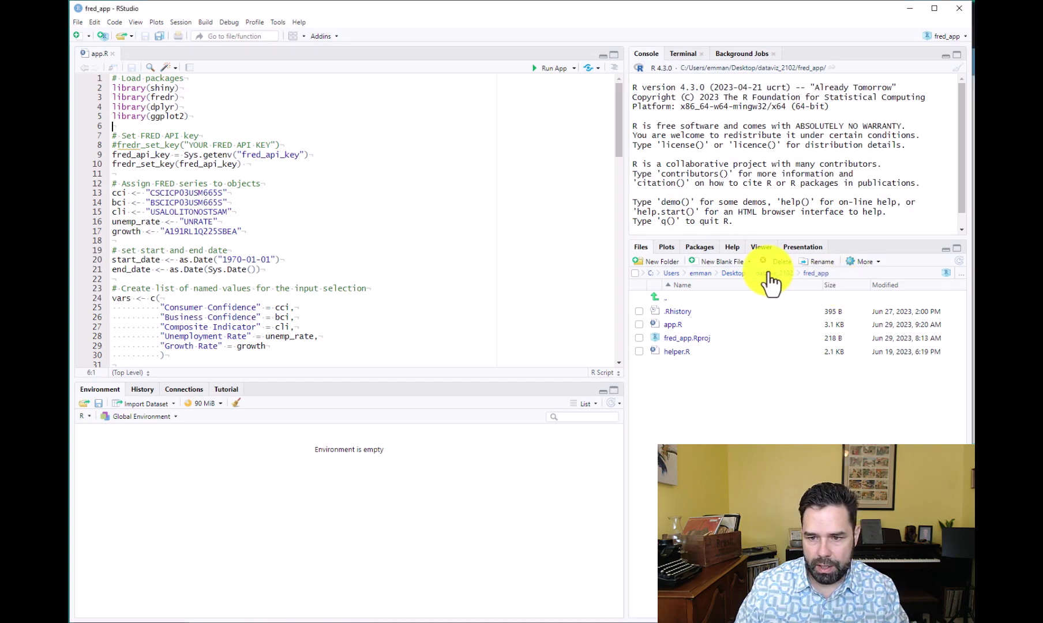
# View the contents of the dataviz_2102 folder in RStudio and go back into the fred_app folder
pyautogui.click(773, 273)
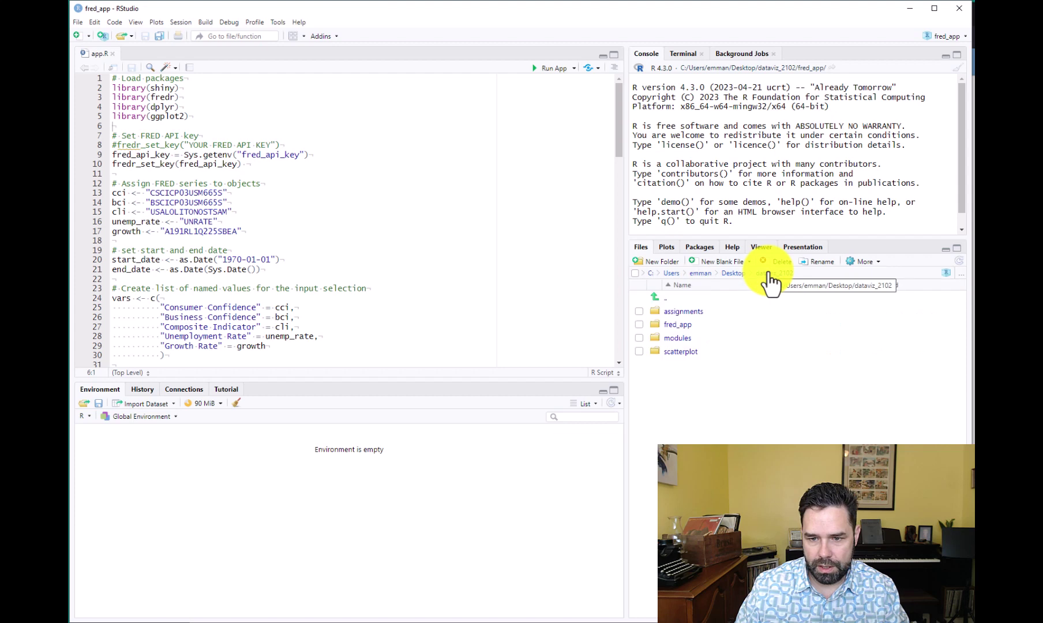
pyautogui.click(679, 325)
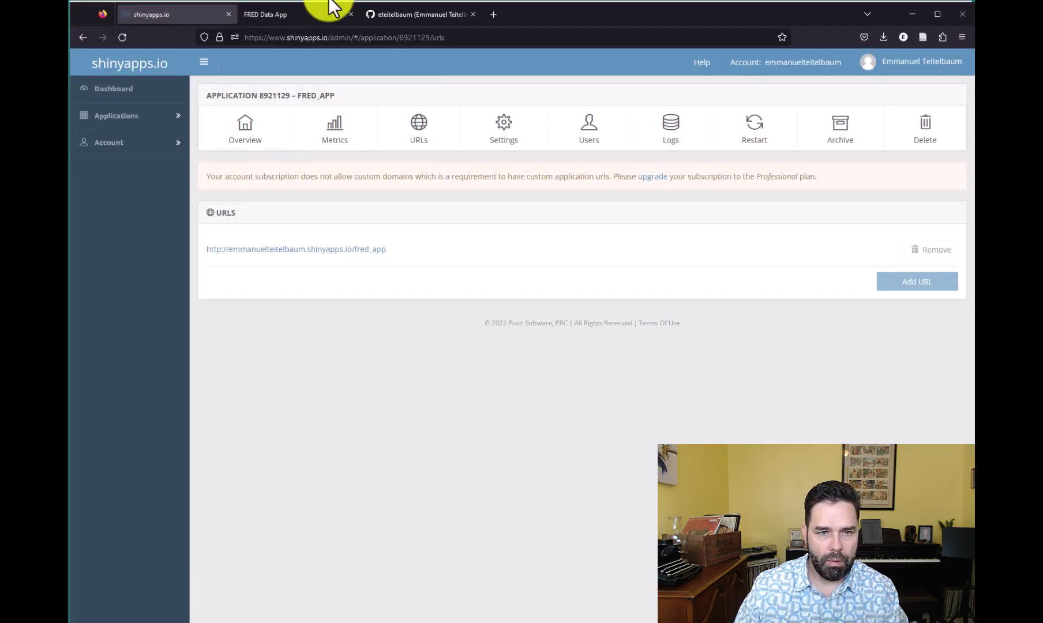
# Switch to the GitHub profile page in the browser and open the account's list of repositories
pyautogui.click(412, 19)
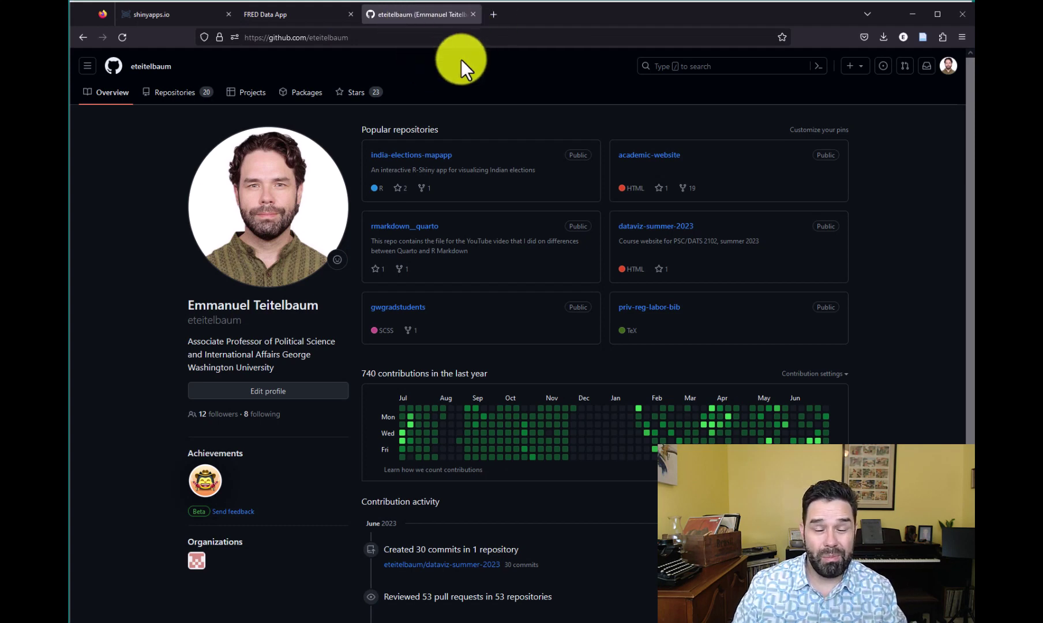
pyautogui.click(369, 43)
pyautogui.click(369, 43)
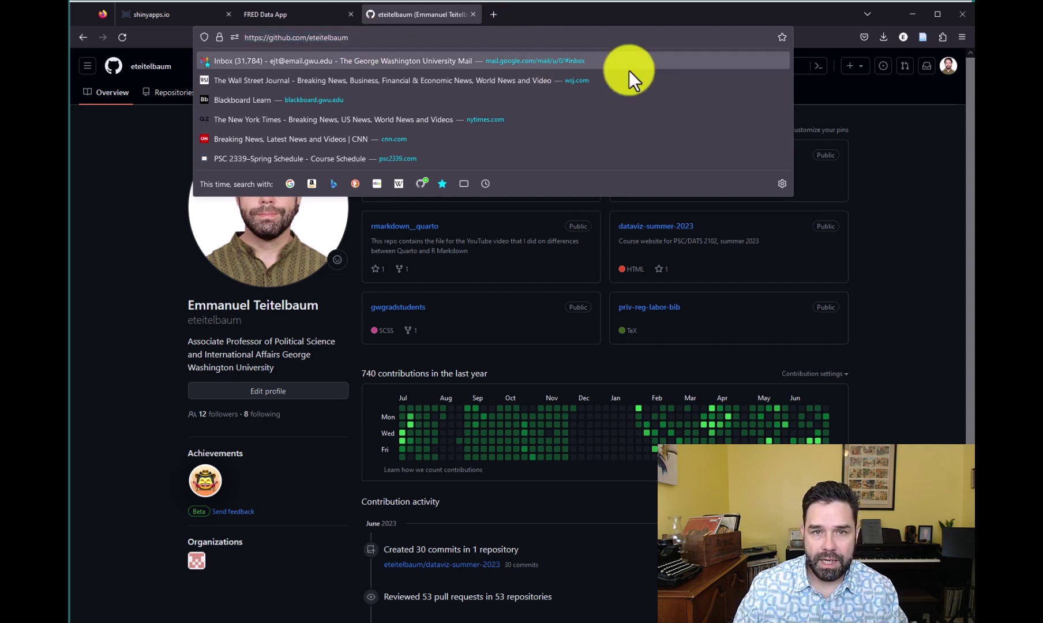
pyautogui.click(101, 200)
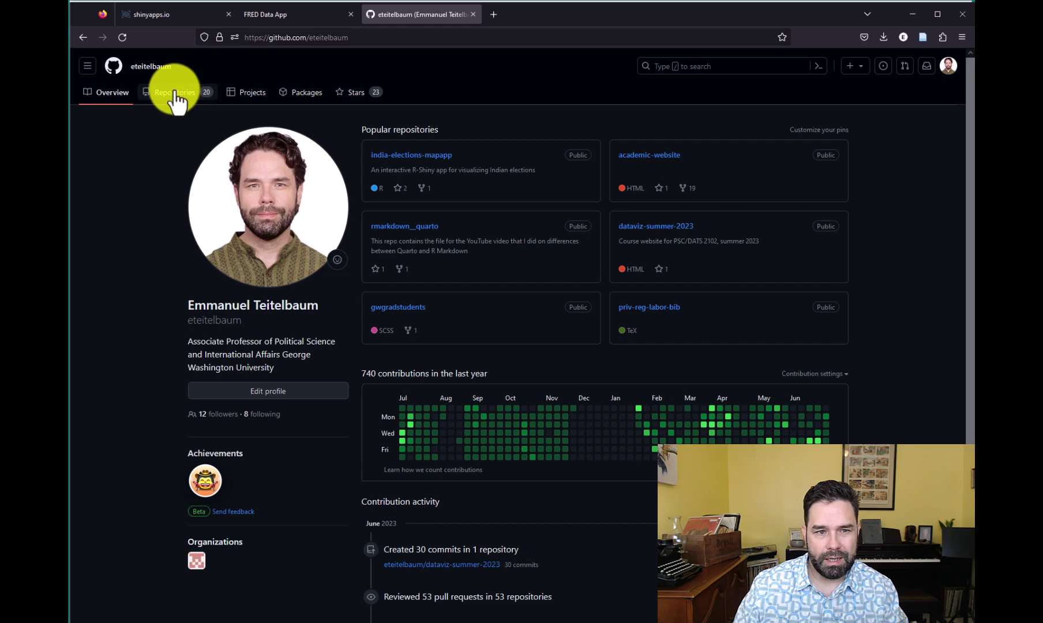
pyautogui.click(950, 68)
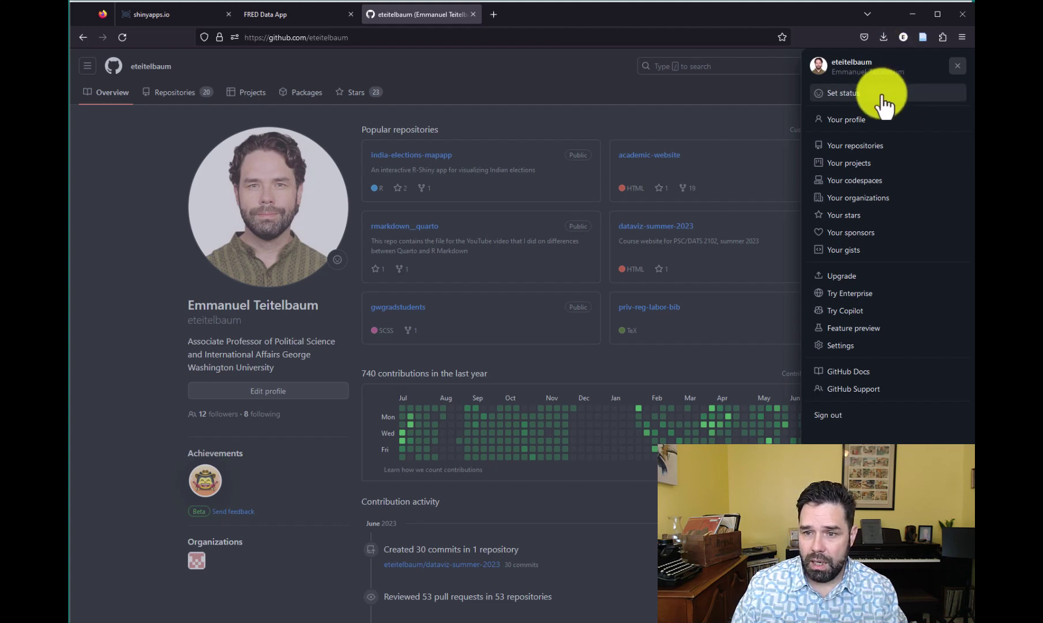
pyautogui.click(868, 163)
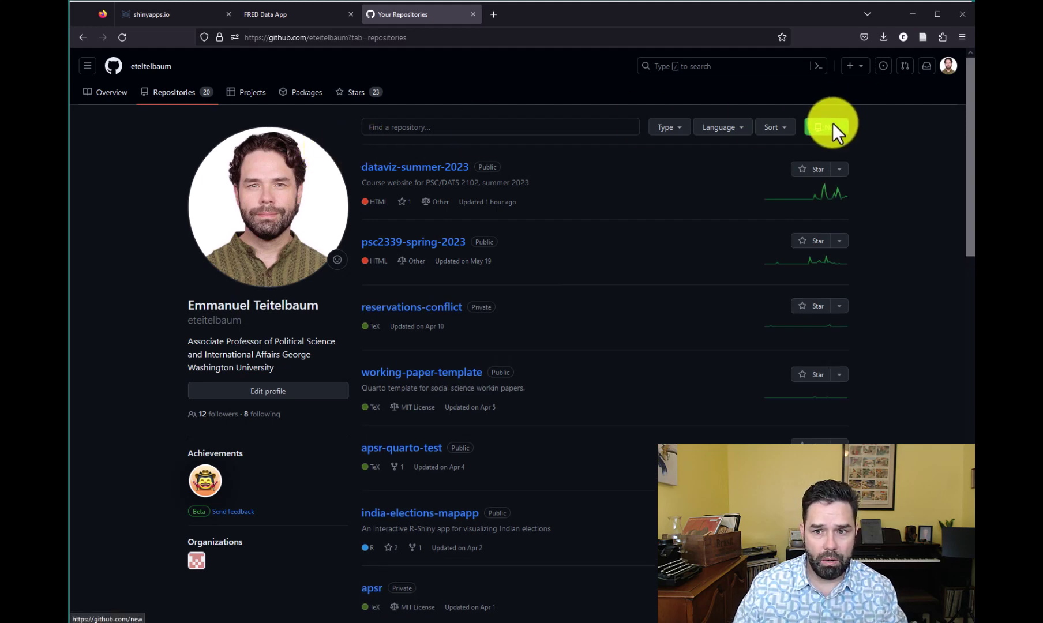
# Create a new public GitHub repository named fredr-app without a description, README, .gitignore template or license
pyautogui.click(831, 127)
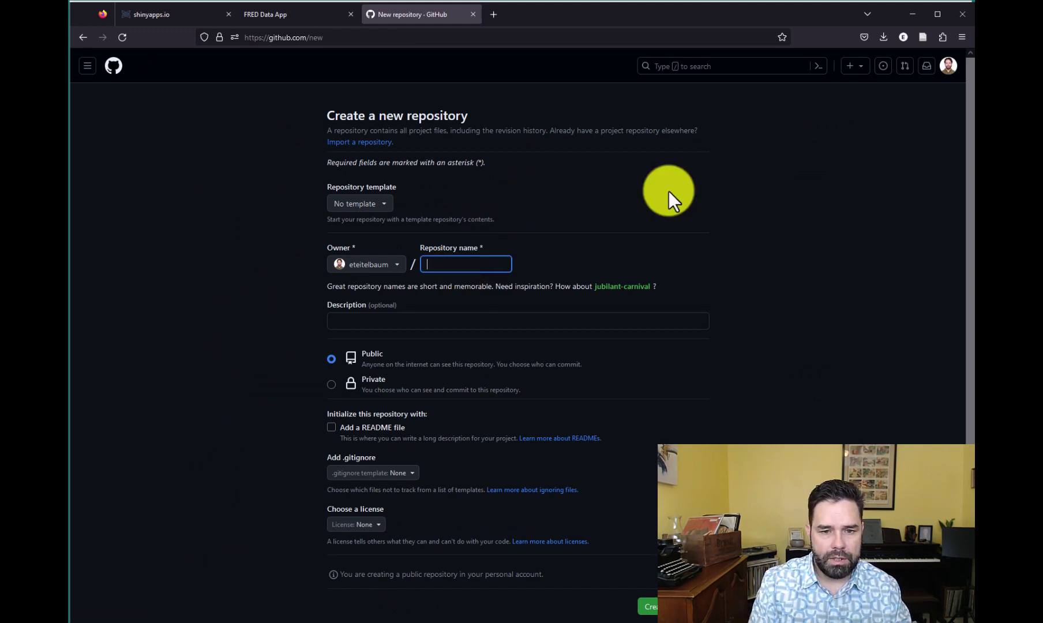
pyautogui.write('f')
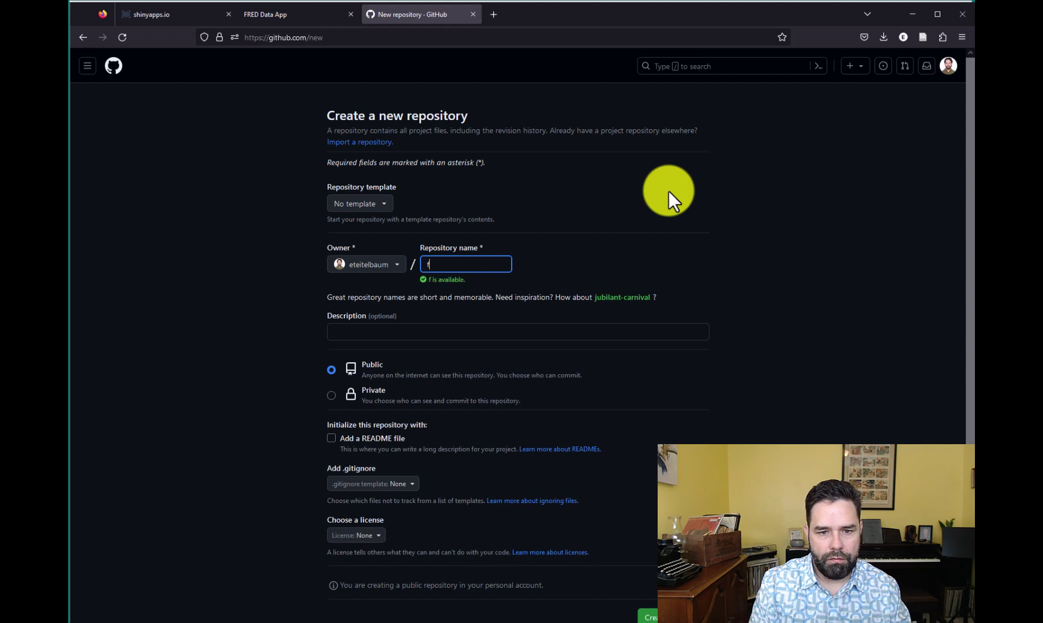
pyautogui.write('redr')
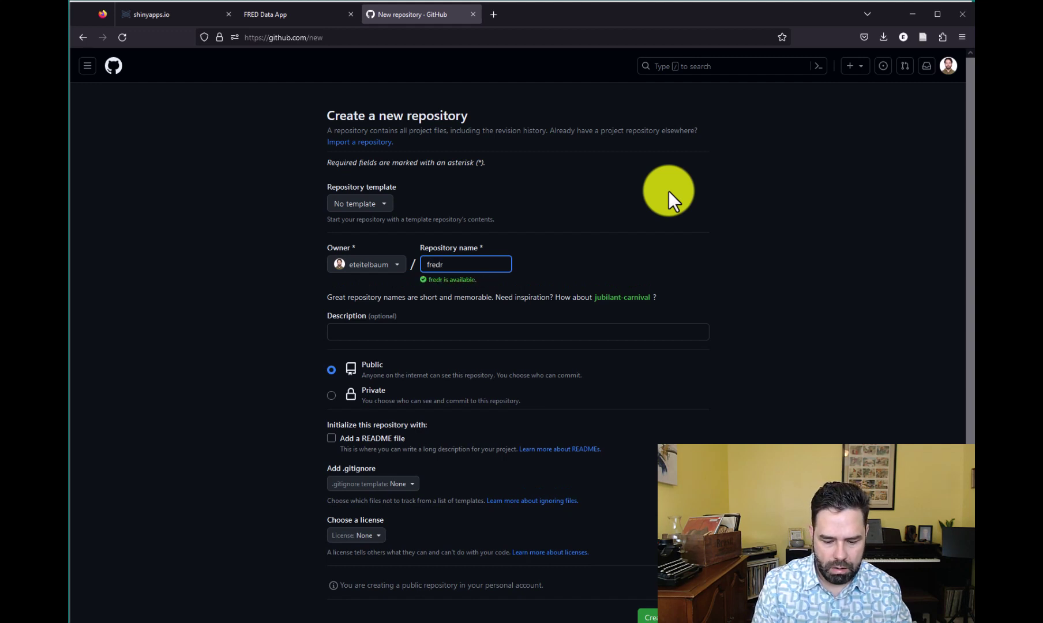
pyautogui.write('-app')
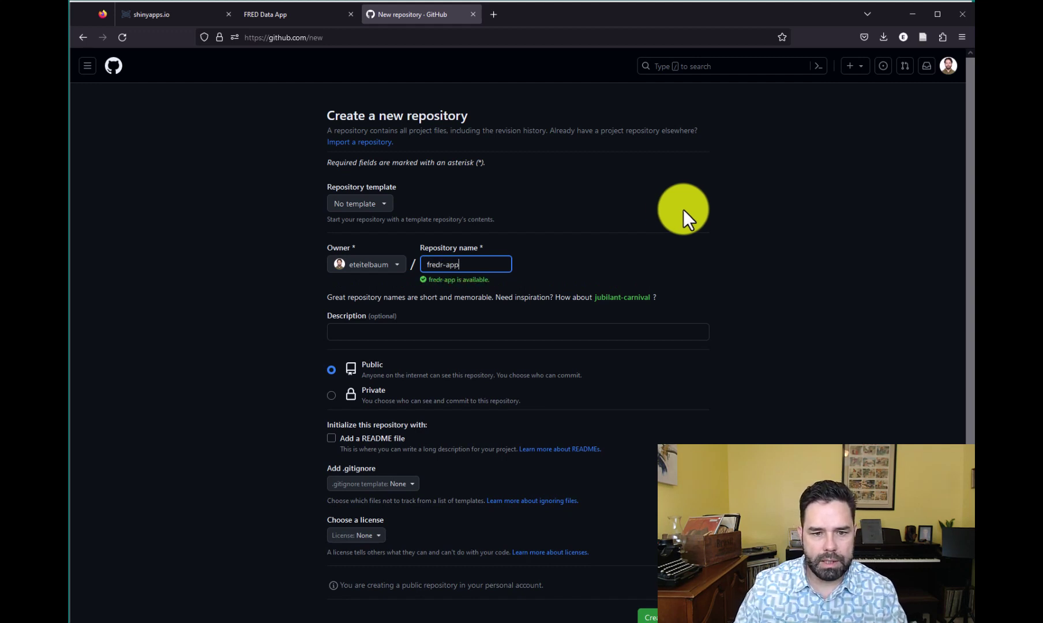
pyautogui.click(684, 211)
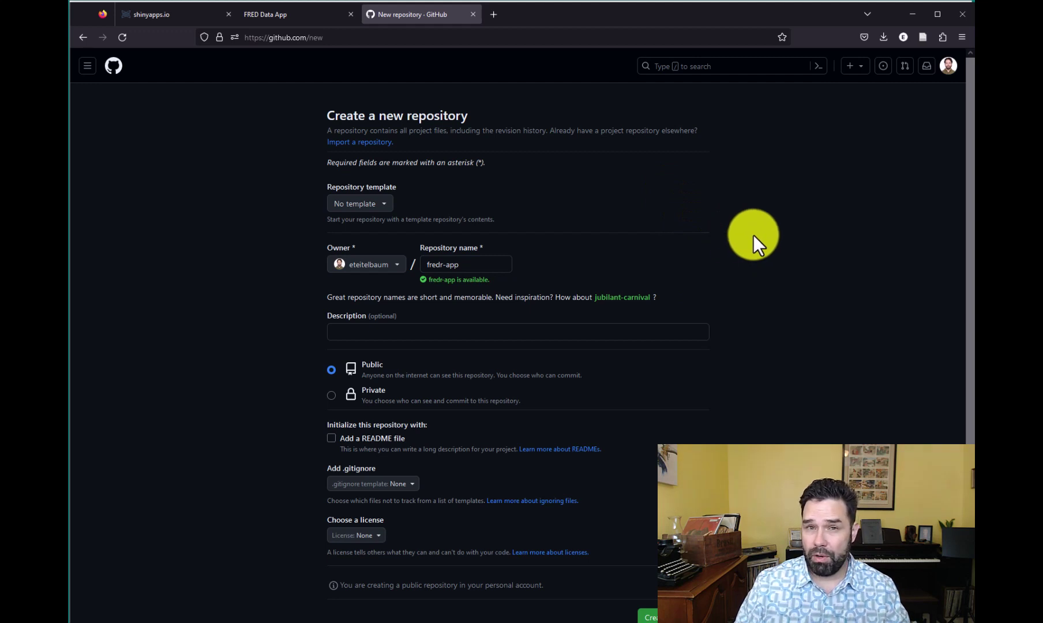
pyautogui.scroll(-2, 752, 236)
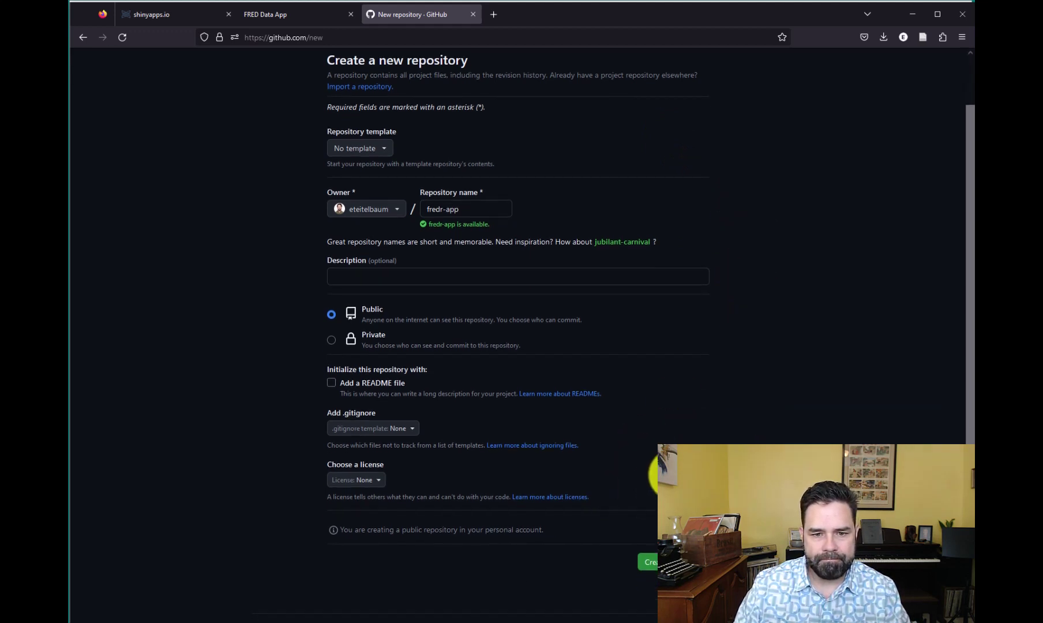
pyautogui.click(493, 276)
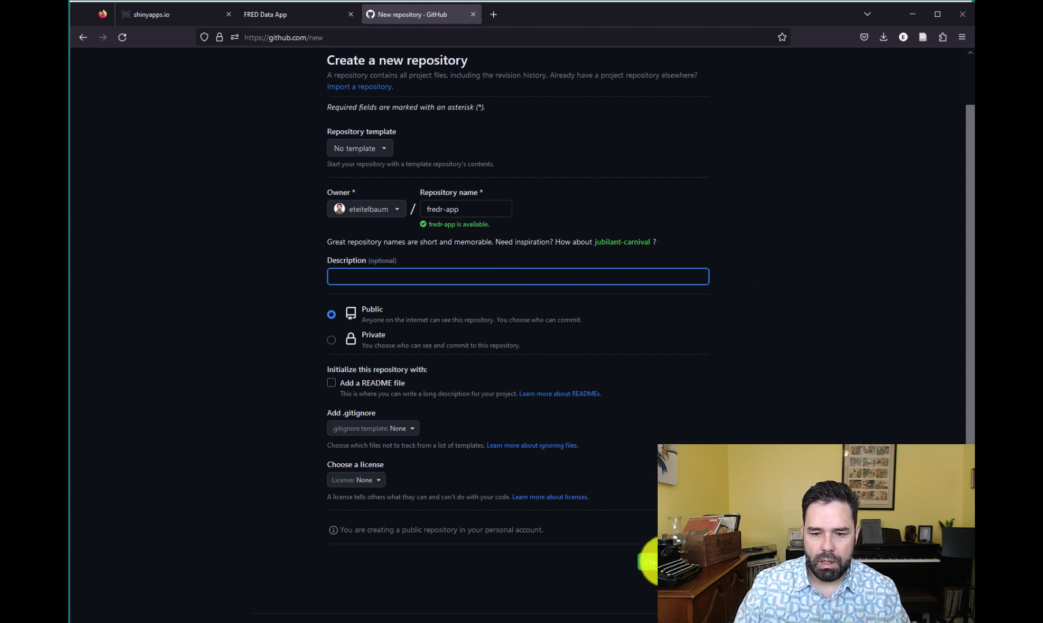
pyautogui.click(648, 561)
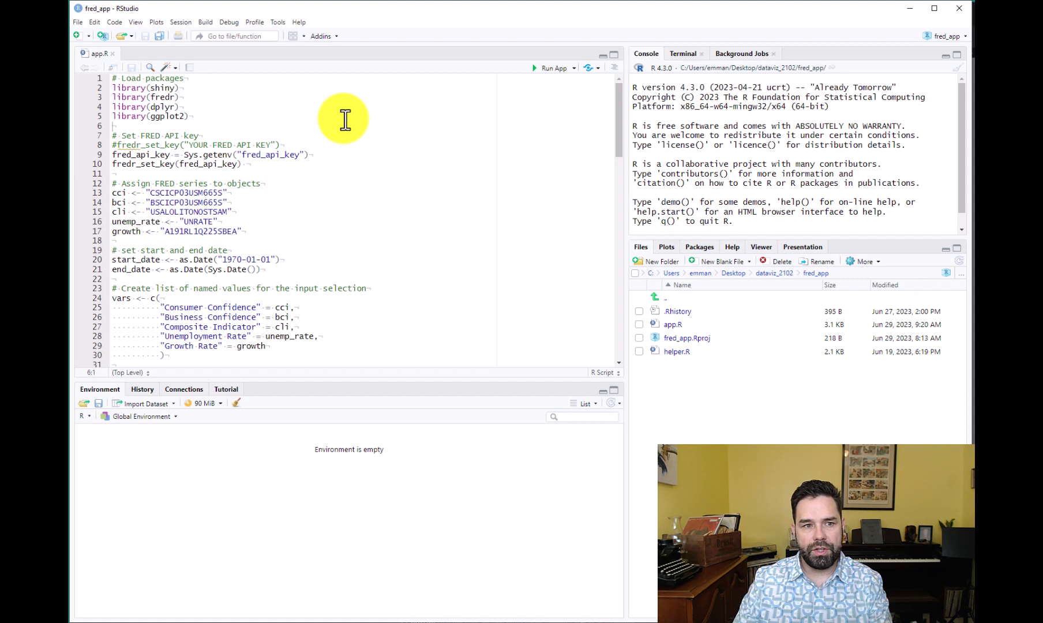
# In RStudio, create a new version-control project in dataviz_2102 by cloning the fredr-app Git repository from its GitHub URL
pyautogui.click(80, 22)
pyautogui.click(81, 51)
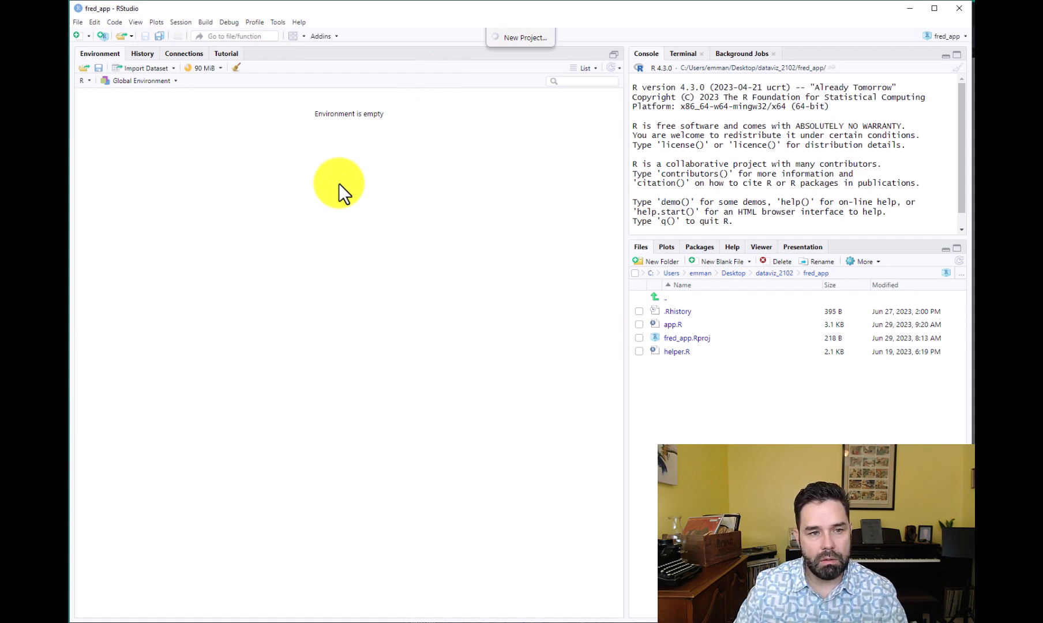
pyautogui.click(516, 373)
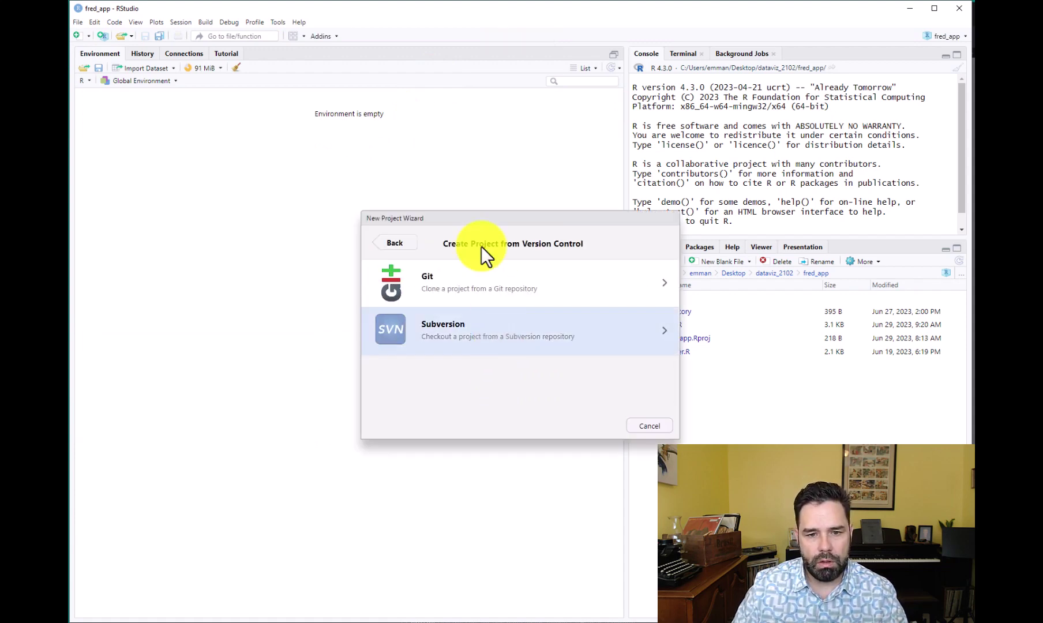
pyautogui.click(480, 275)
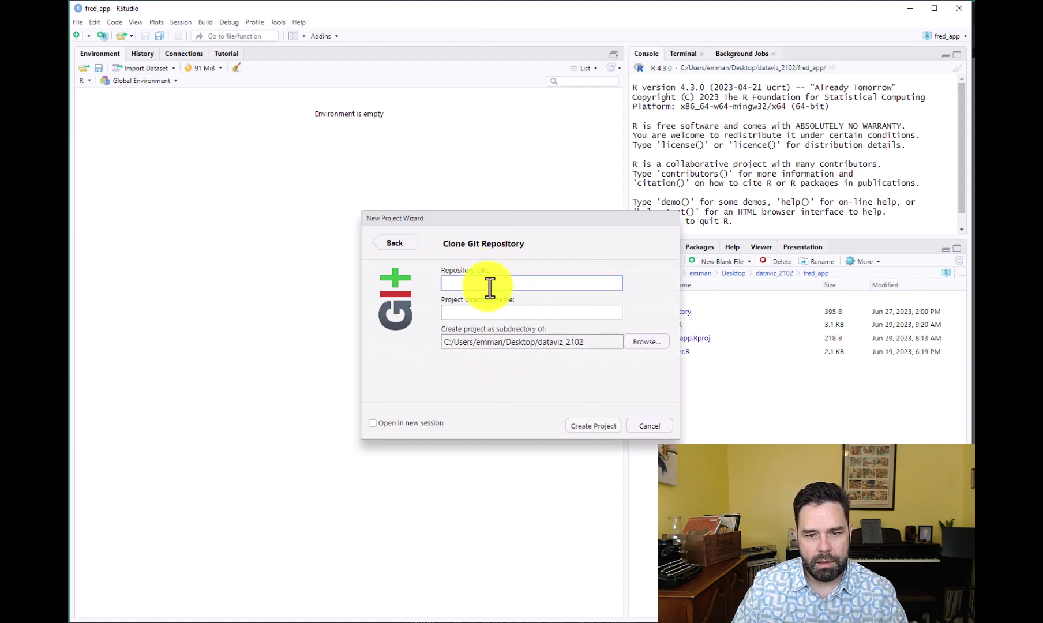
pyautogui.write('https://github.com/eteitelbaum/fredr-app.git')
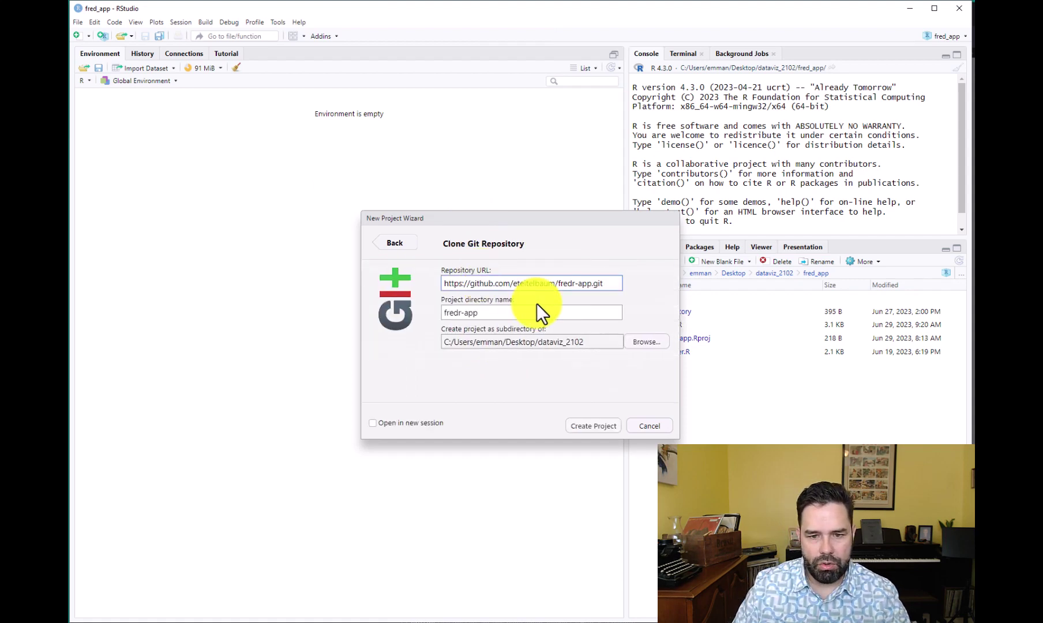
pyautogui.click(608, 436)
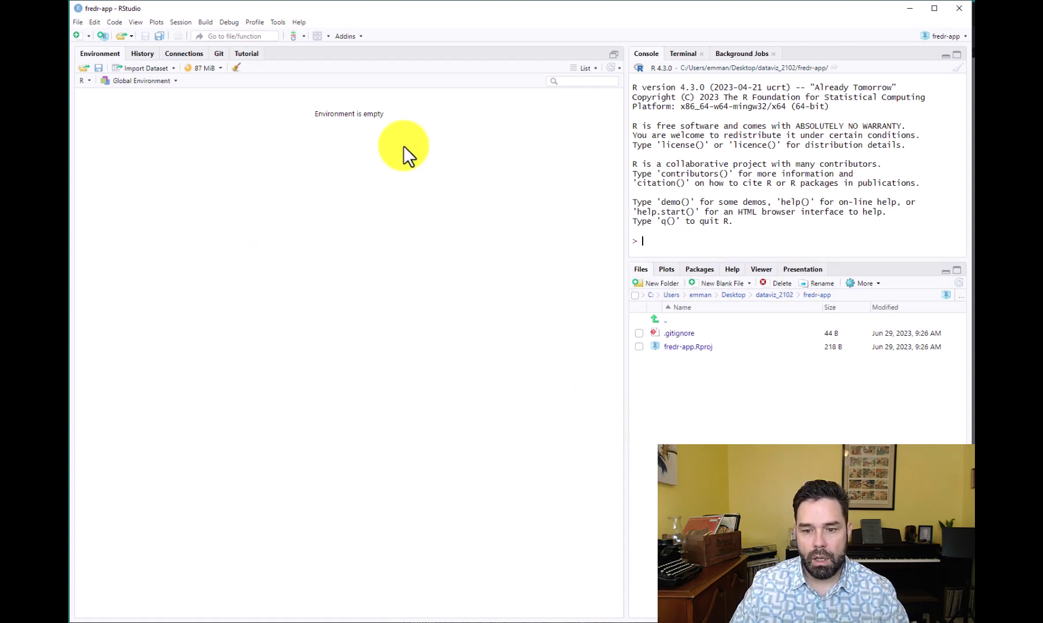
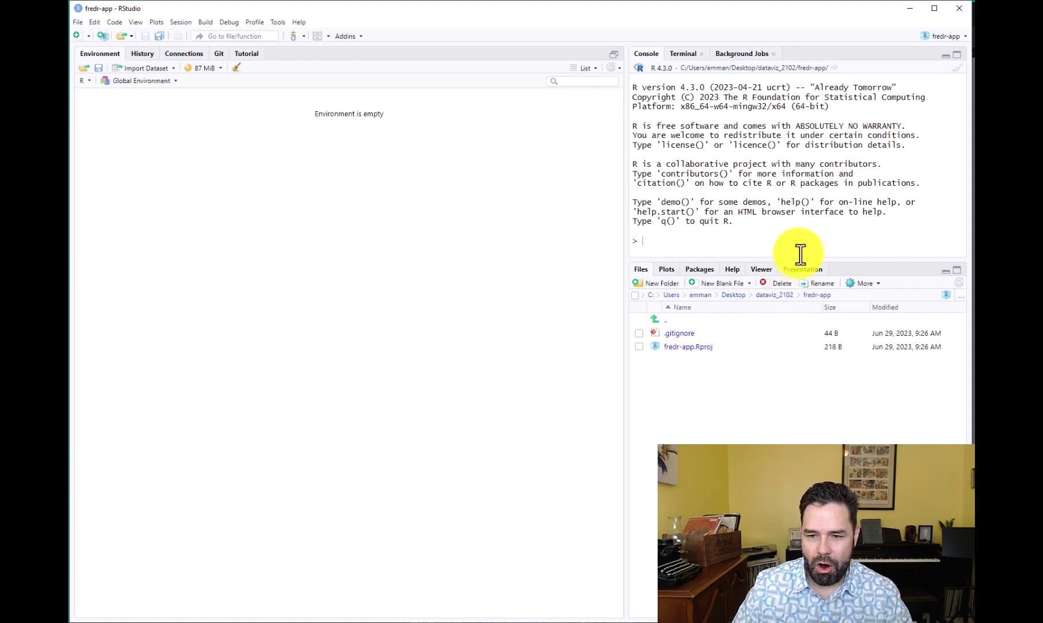
# Copy app.R from the fred_app folder into the fredr-app folder inside dataviz_2102
pyautogui.click(773, 295)
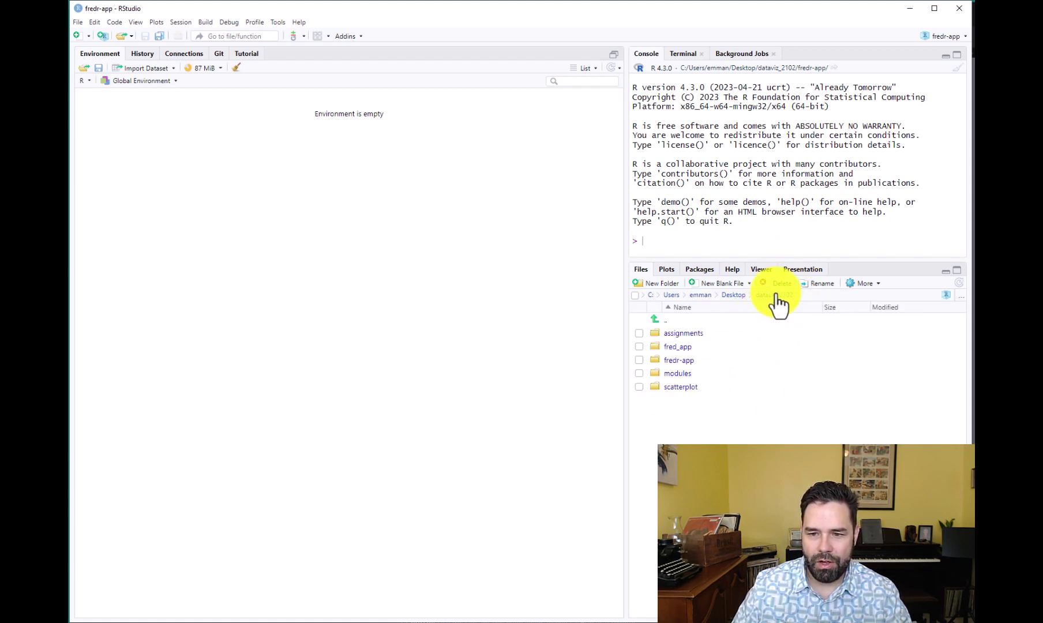
pyautogui.click(686, 348)
pyautogui.click(686, 351)
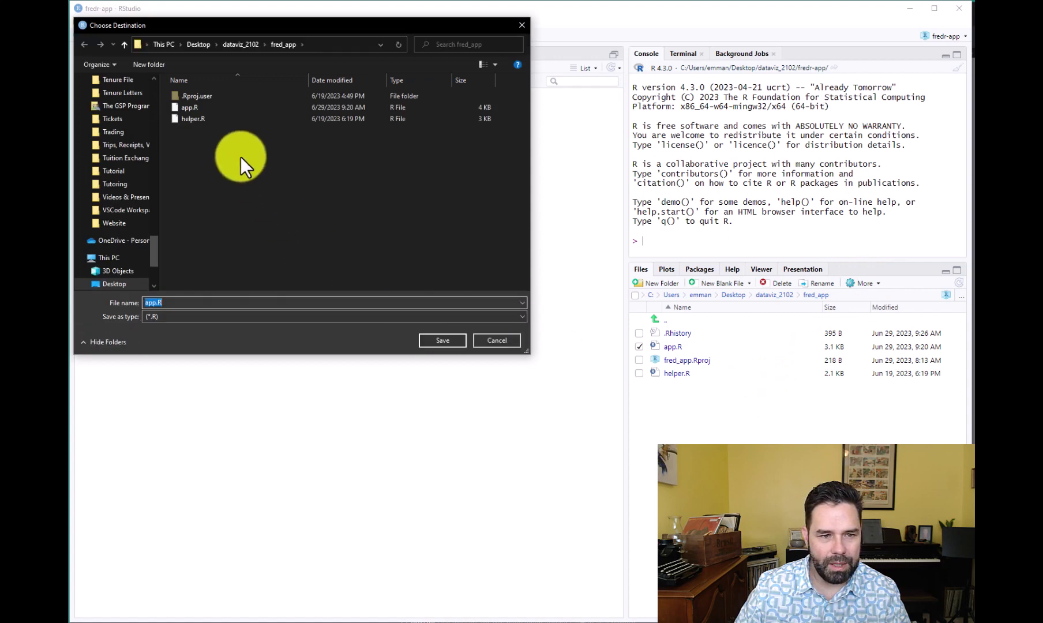
pyautogui.click(251, 43)
pyautogui.click(241, 117)
pyautogui.click(450, 335)
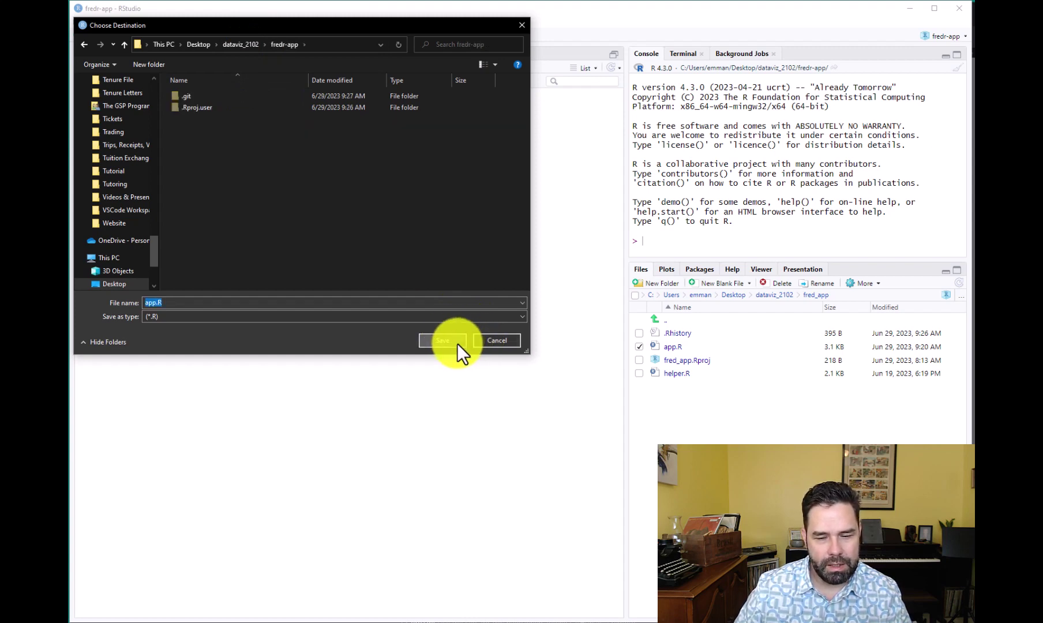
pyautogui.click(457, 344)
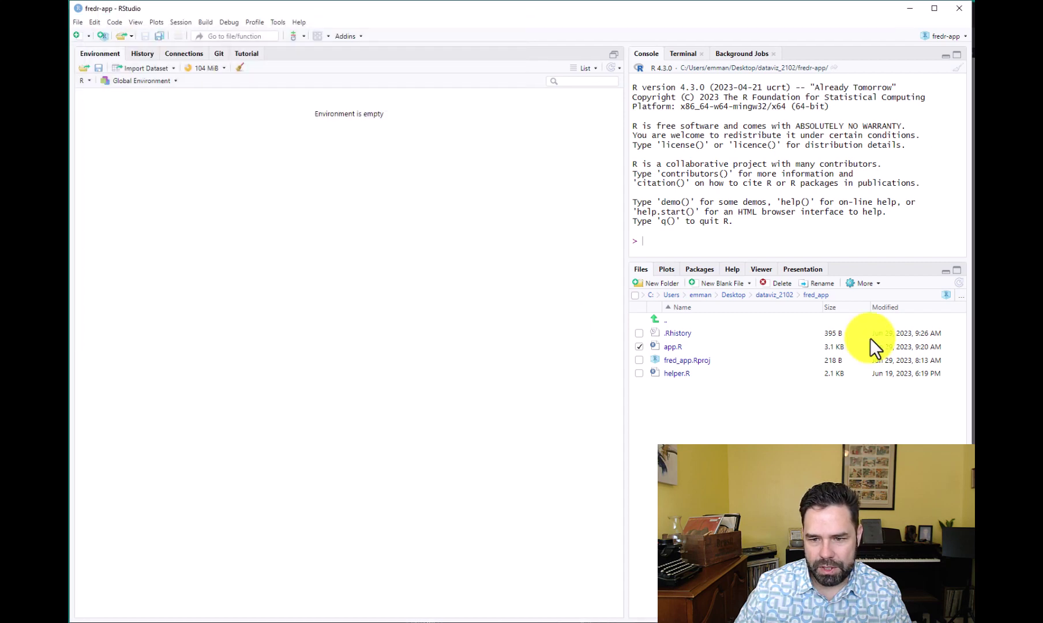
# Copy helper.R from the fred_app folder into the fredr-app folder, keeping its file name
pyautogui.click(639, 374)
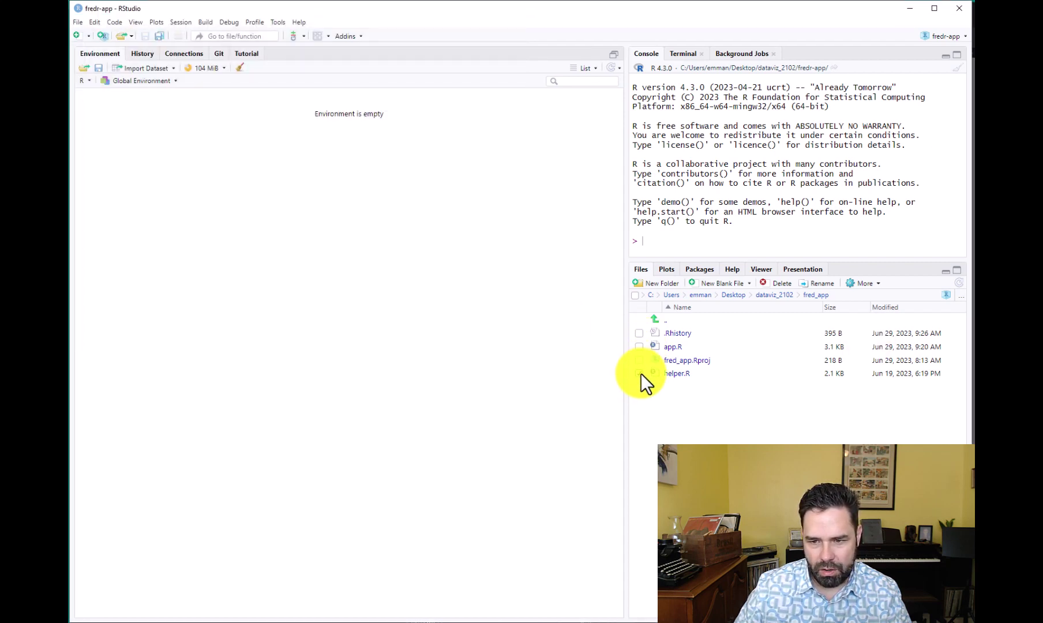
pyautogui.click(873, 281)
pyautogui.click(825, 313)
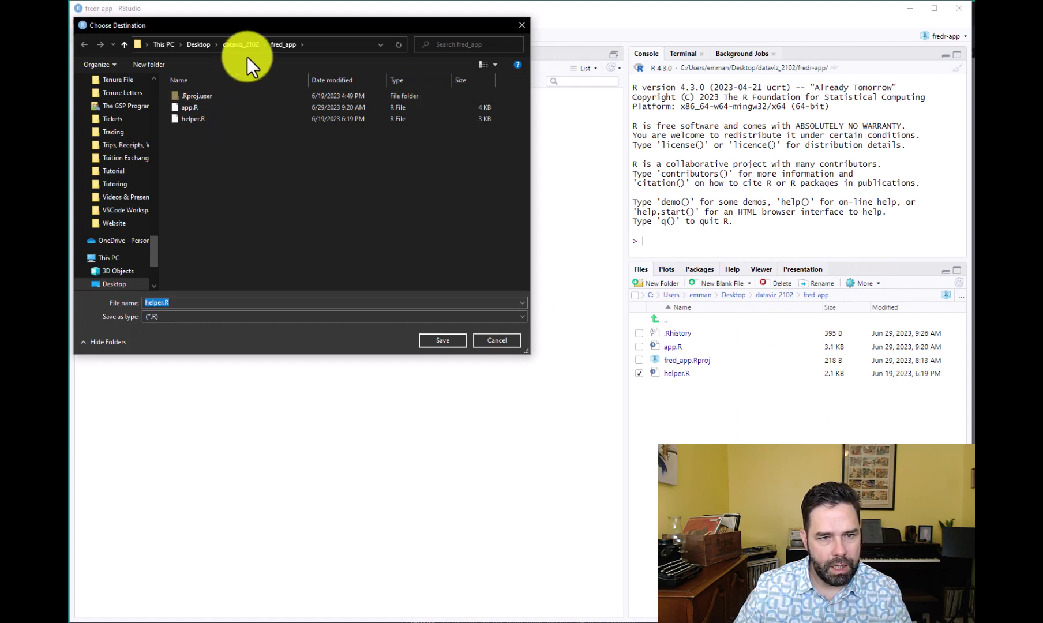
pyautogui.click(247, 44)
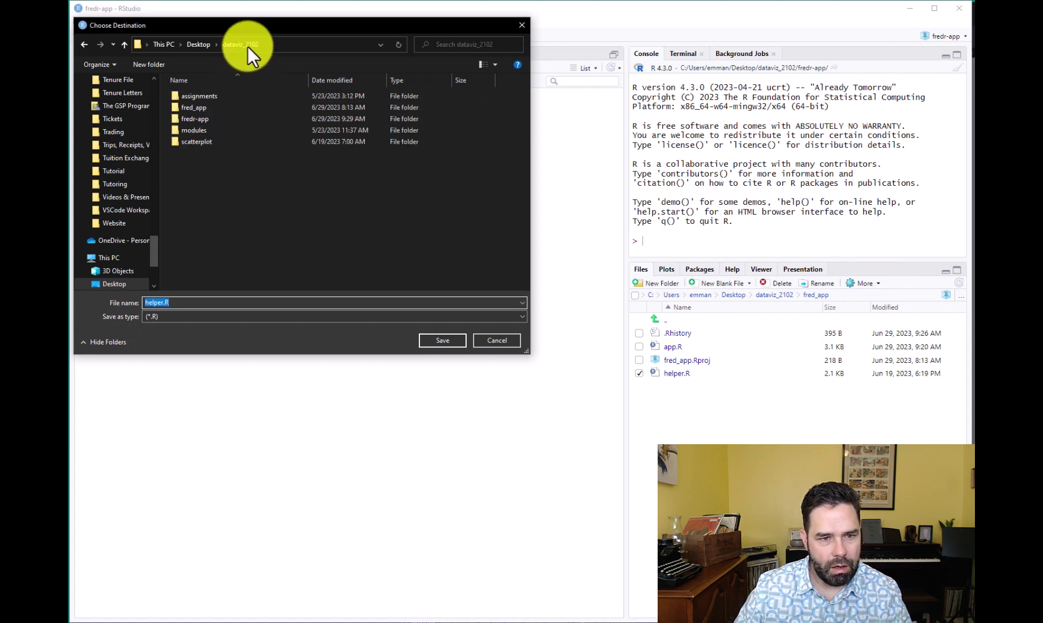
pyautogui.click(228, 119)
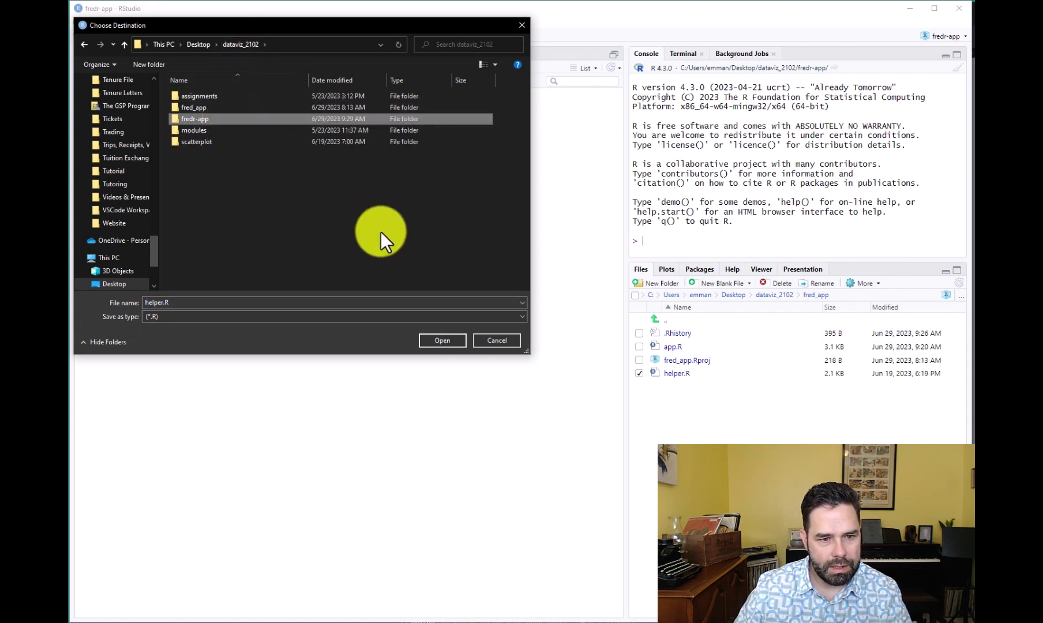
pyautogui.click(442, 341)
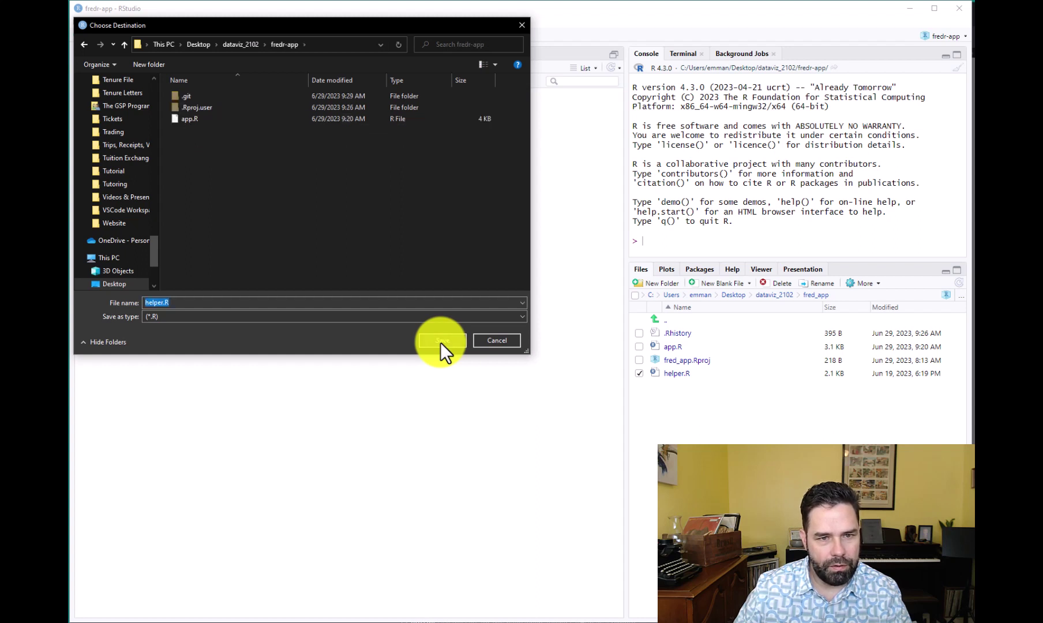
pyautogui.click(440, 342)
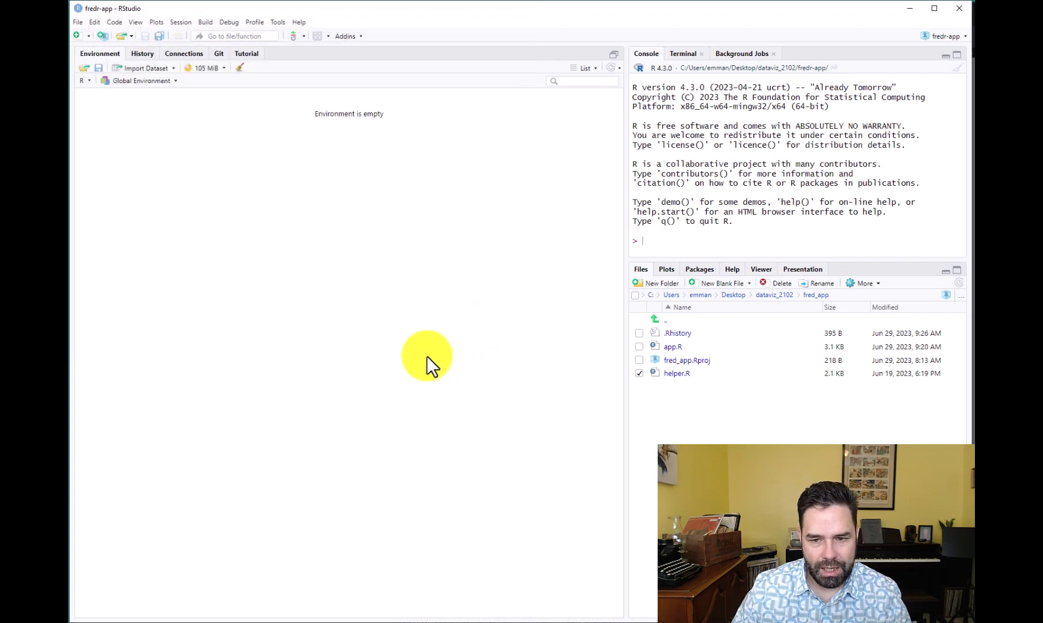
# Try to copy app.R and helper.R together from the fred_app folder in a single operation
pyautogui.click(638, 374)
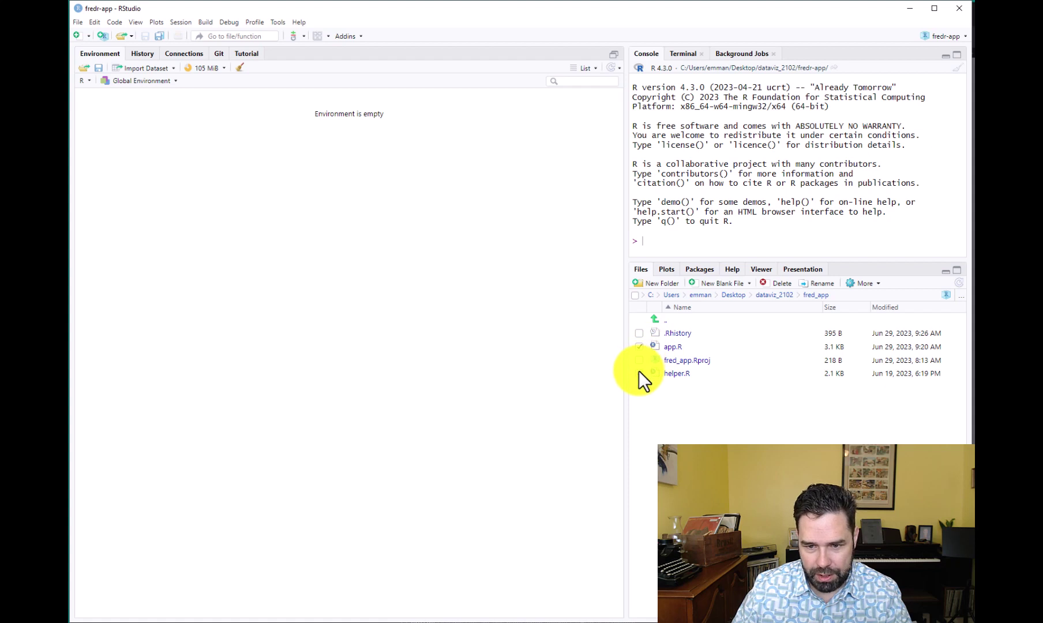
pyautogui.click(847, 285)
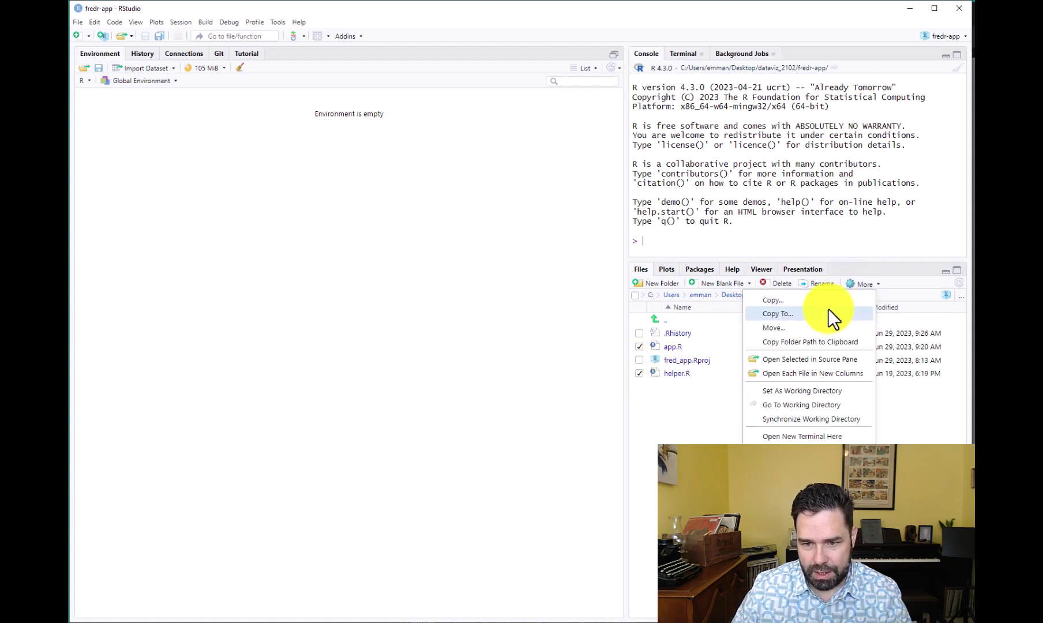
pyautogui.click(829, 307)
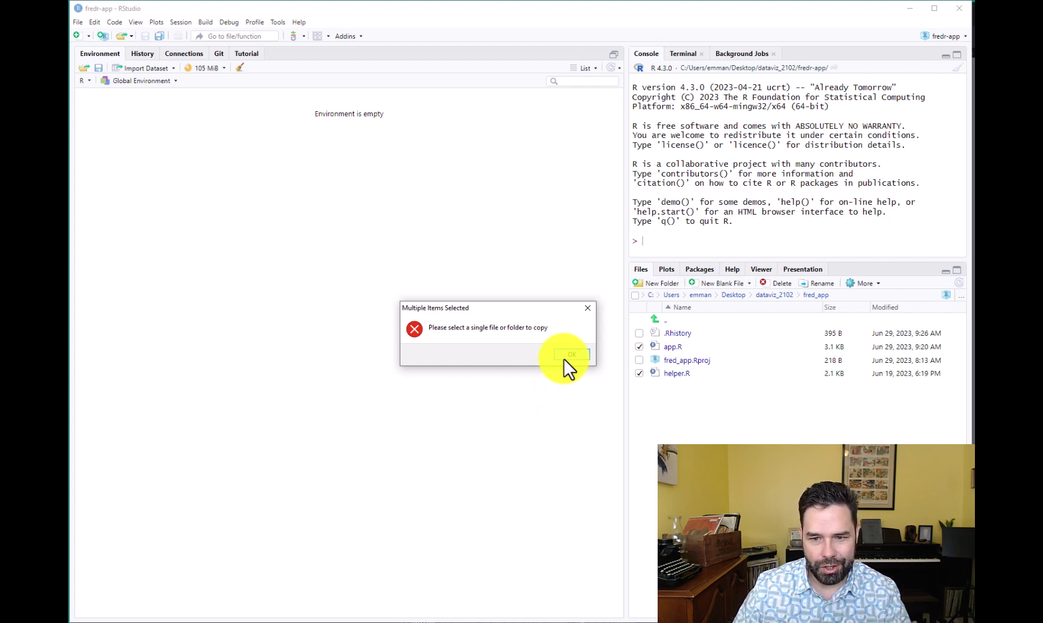
pyautogui.click(564, 359)
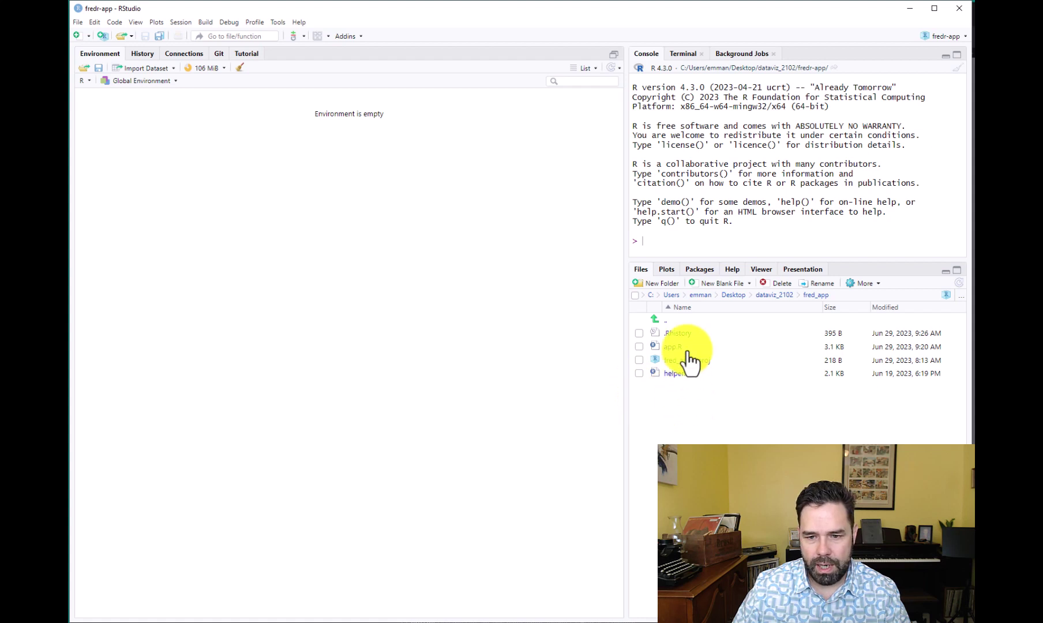
# Go to the fredr-app folder and stage .gitignore, app.R, fredr-app.Rproj and helper.R in Git
pyautogui.click(774, 295)
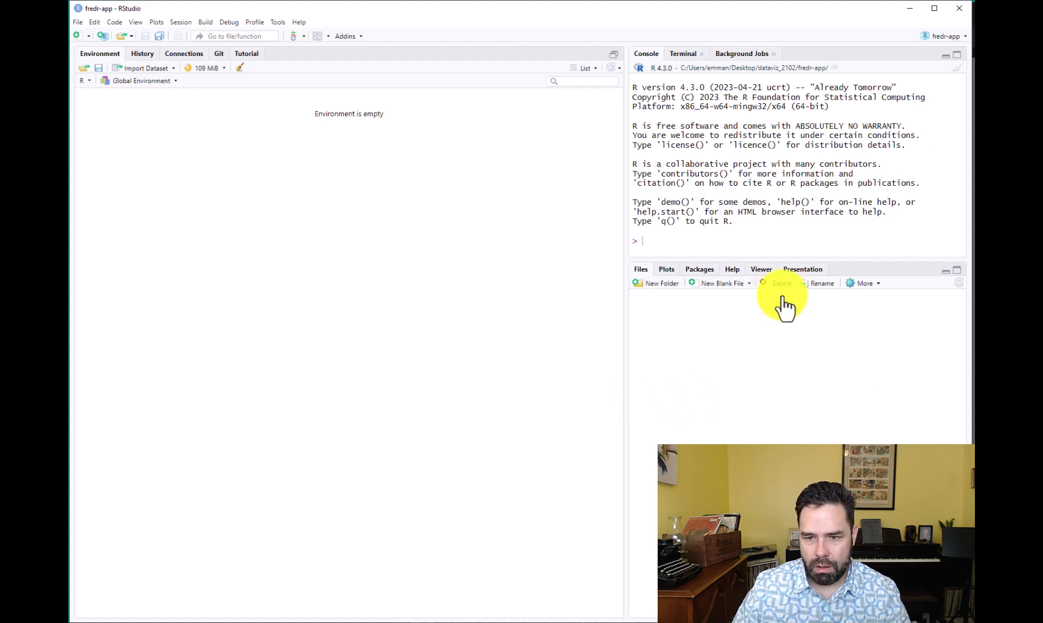
pyautogui.click(691, 360)
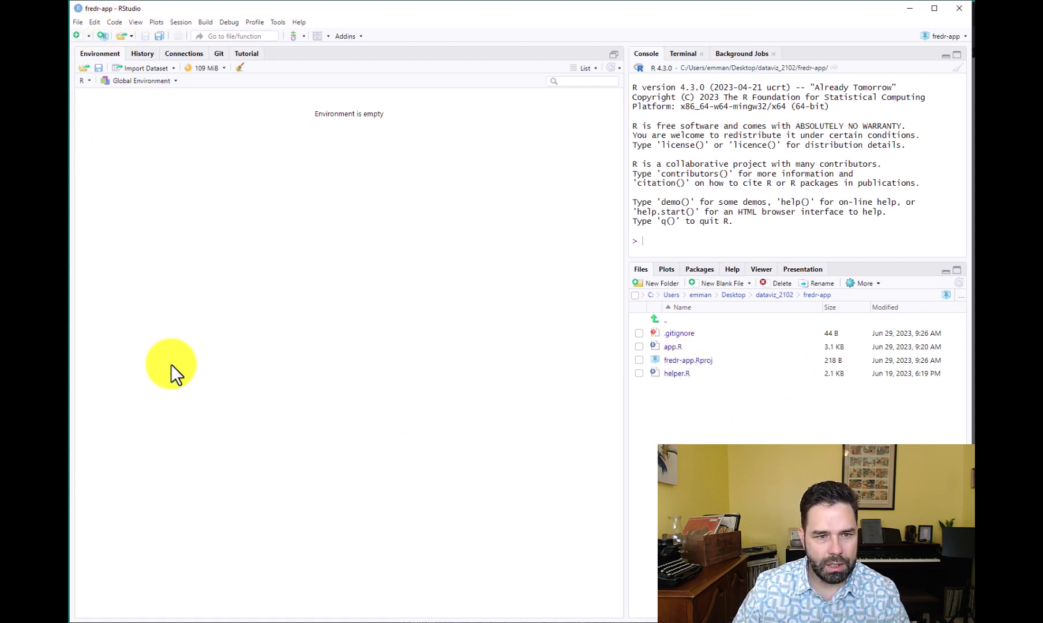
pyautogui.click(219, 54)
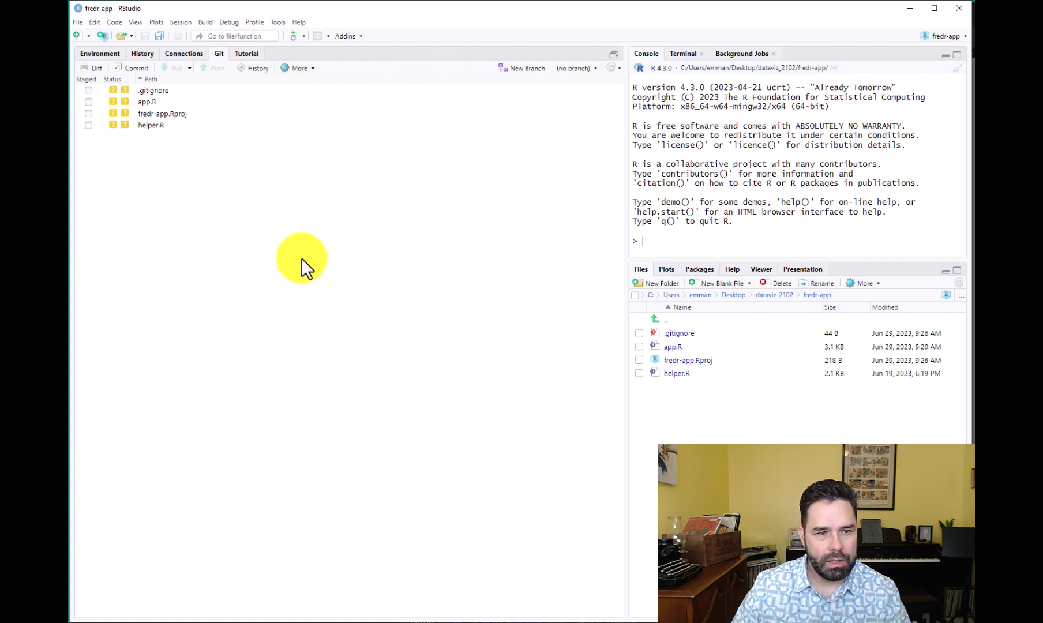
pyautogui.click(86, 91)
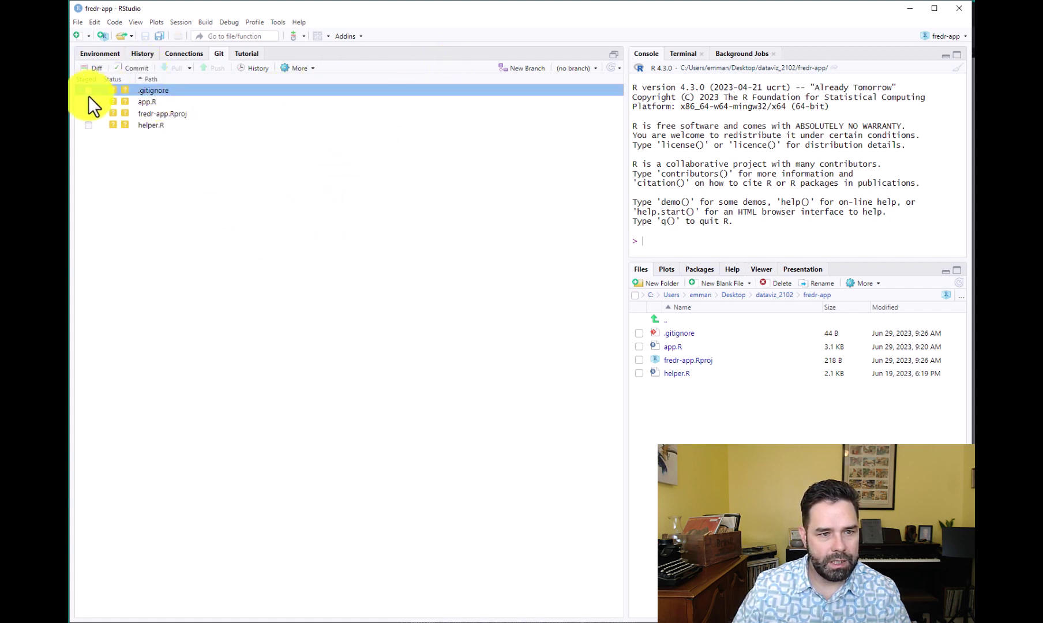
pyautogui.hotkey('ctrl', 'a')
pyautogui.click(88, 91)
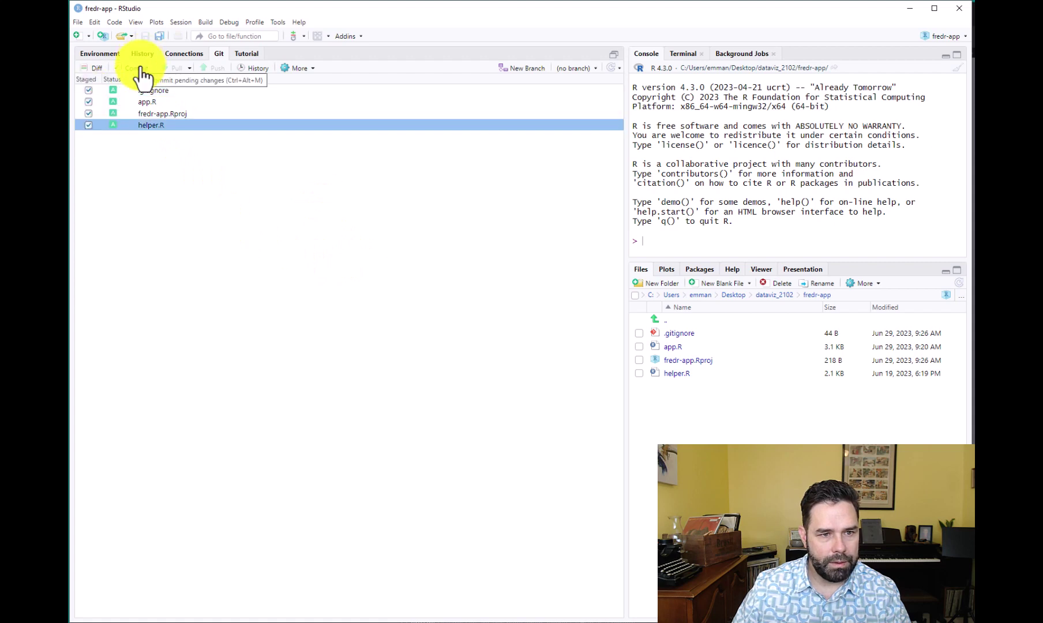
# Commit the four staged files with the message "initial commit for fred line app" and close the review window
pyautogui.click(139, 68)
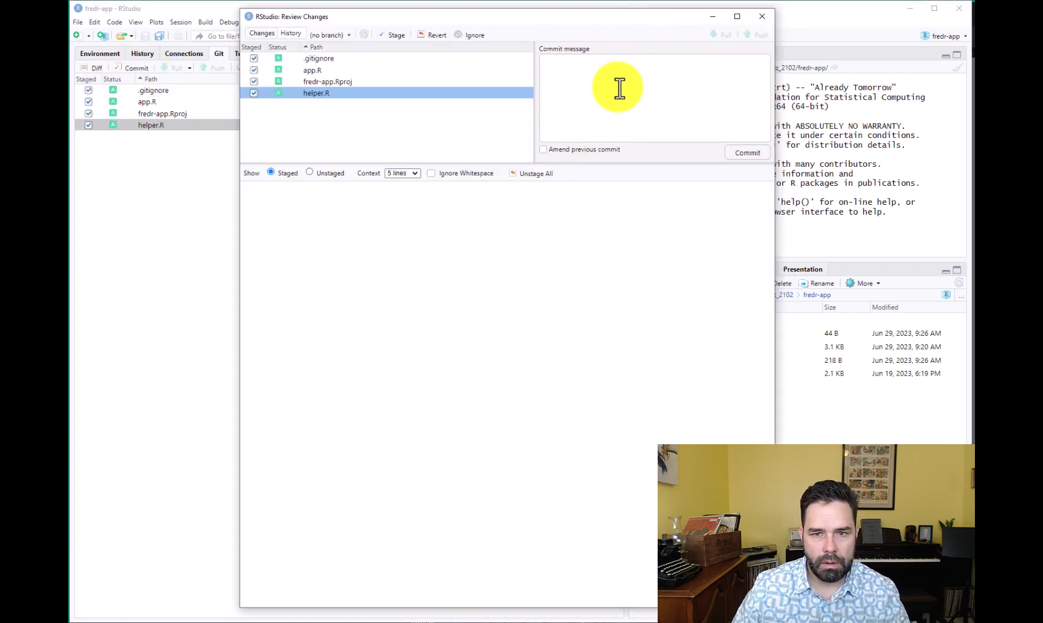
pyautogui.write('Initia')
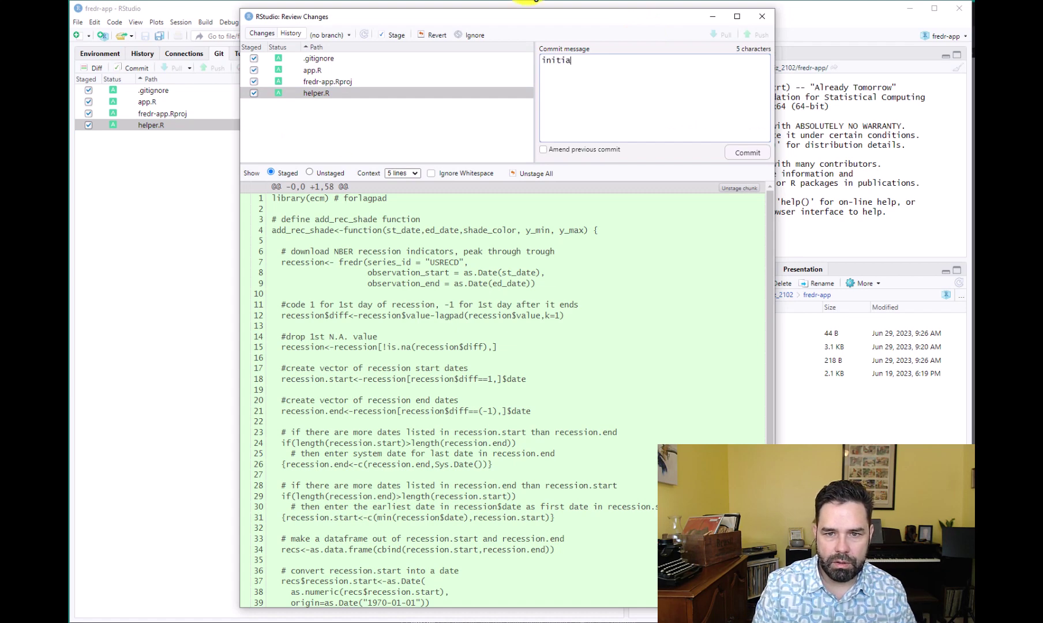
pyautogui.write('l commit for ')
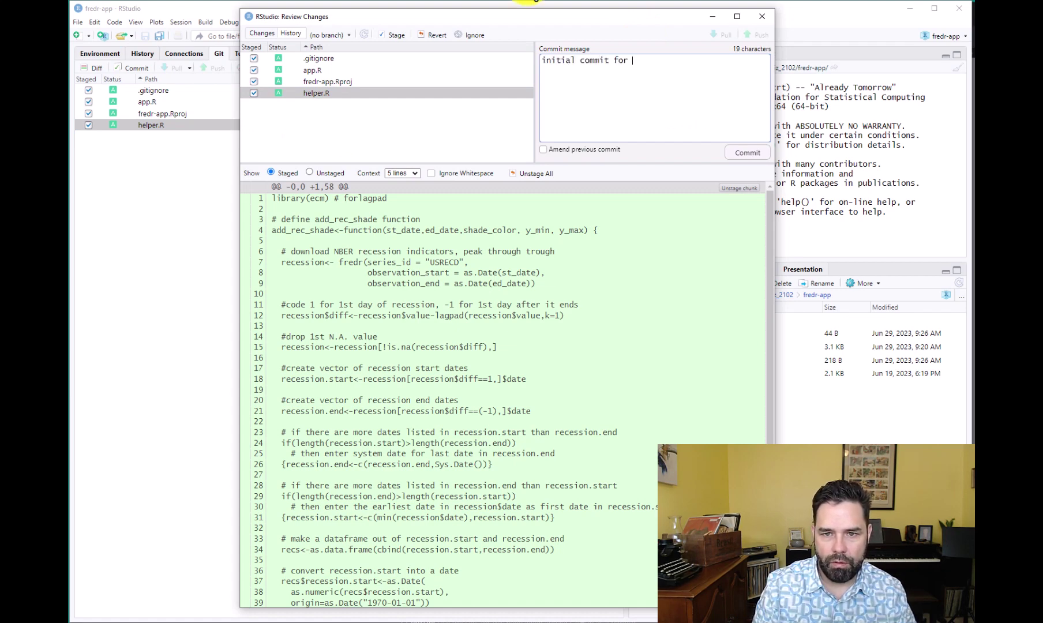
pyautogui.write('fred line app')
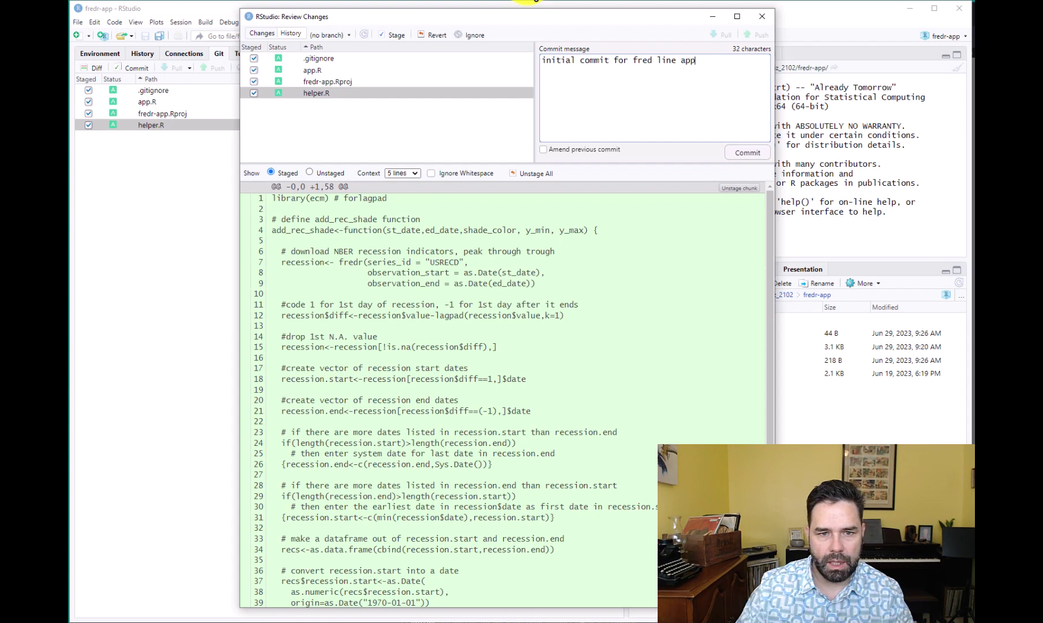
pyautogui.click(735, 151)
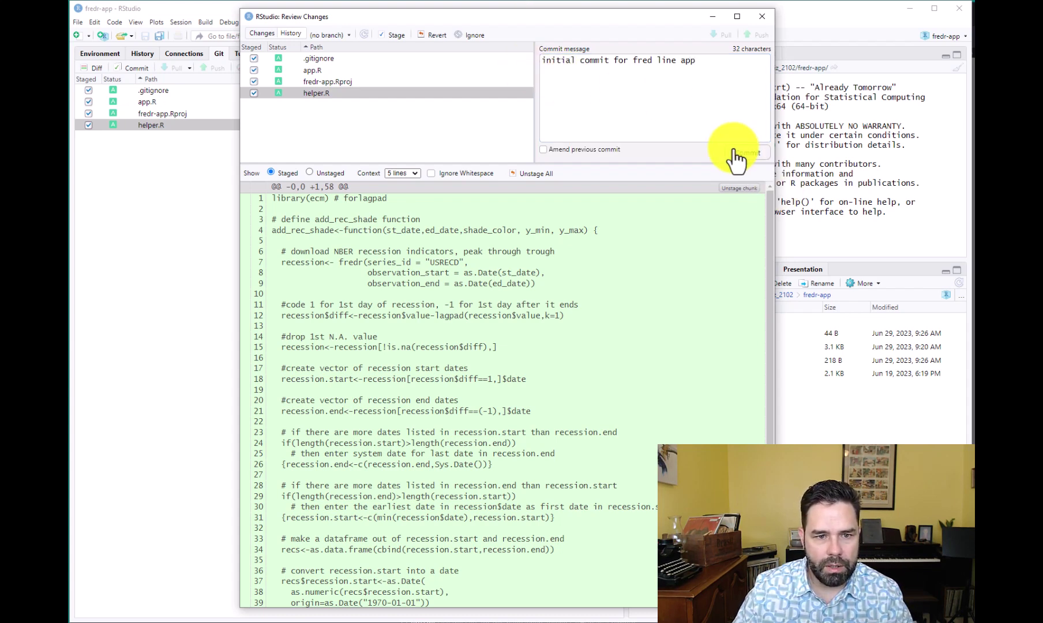
pyautogui.press('Escape')
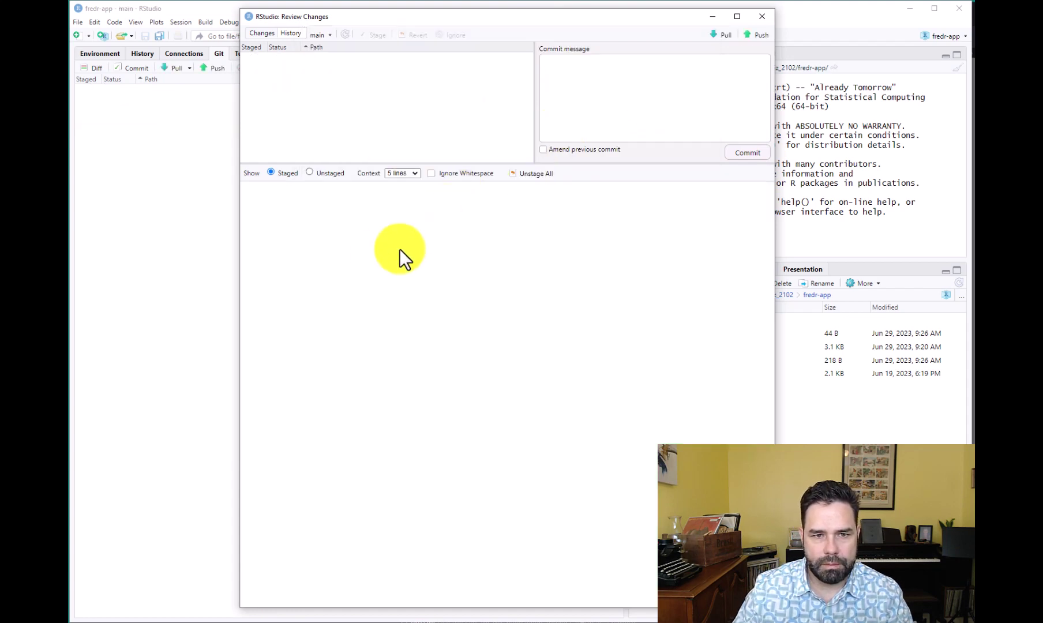
pyautogui.click(765, 16)
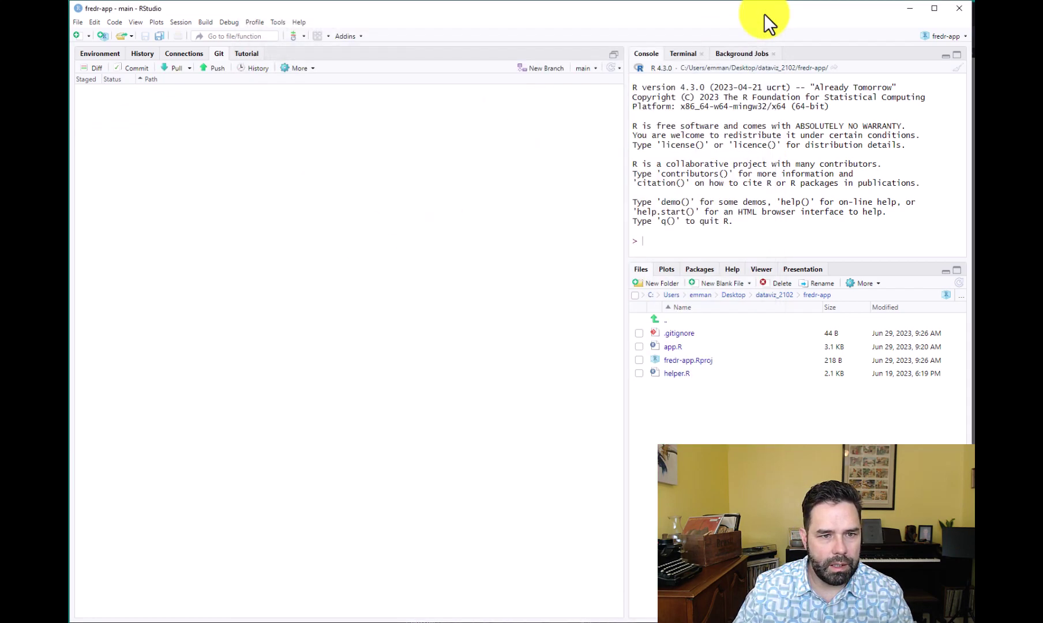
# Push the commit to the GitHub main branch and check the fredr-app repository page in the browser for the files
pyautogui.click(212, 72)
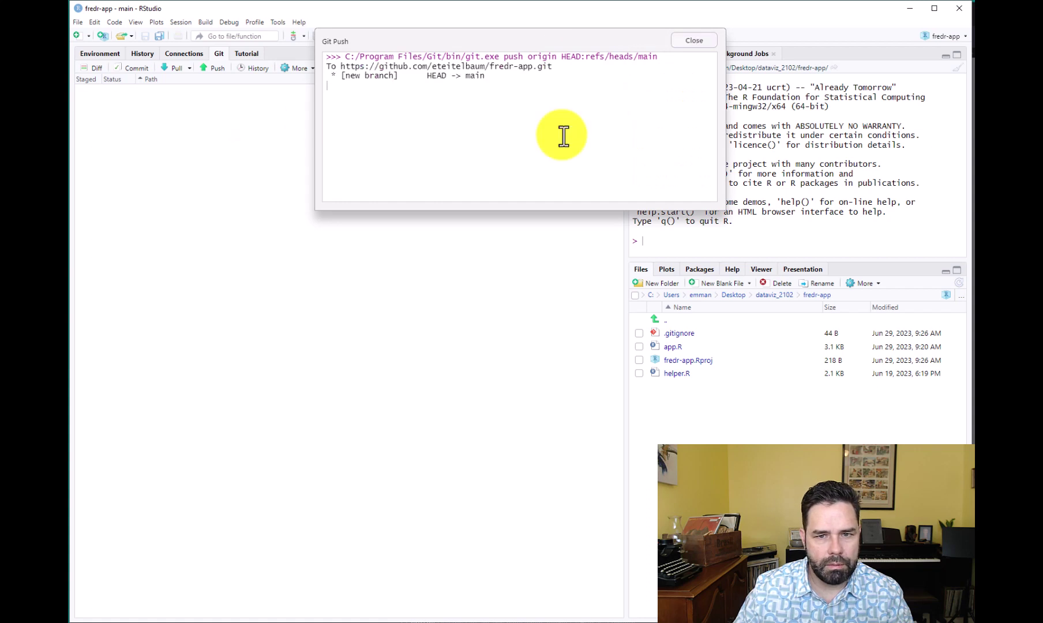
pyautogui.click(684, 41)
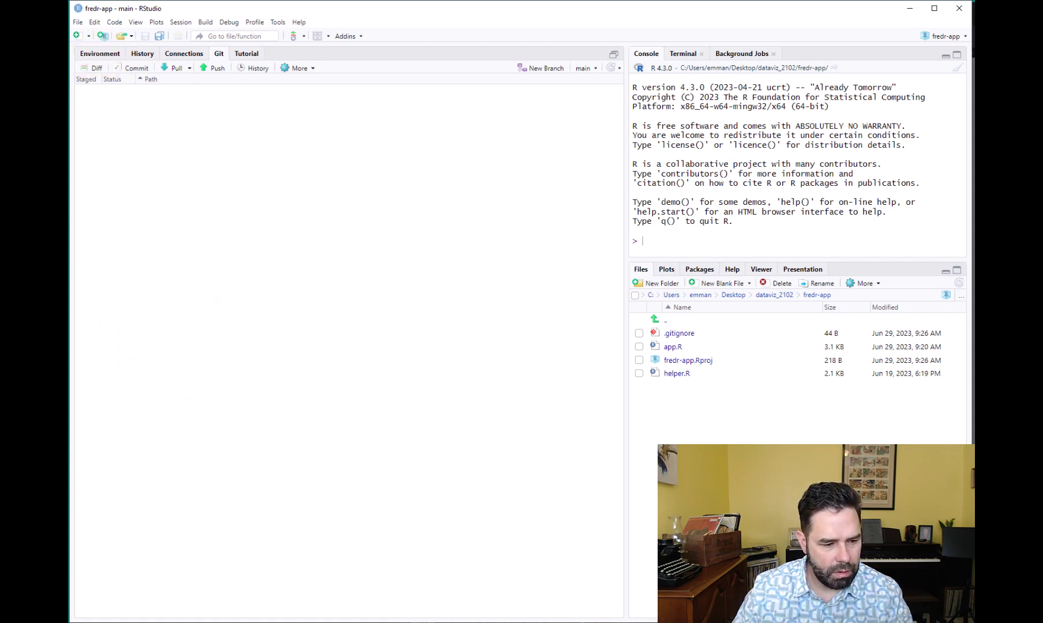
pyautogui.hotkey('alt', 'Tab')
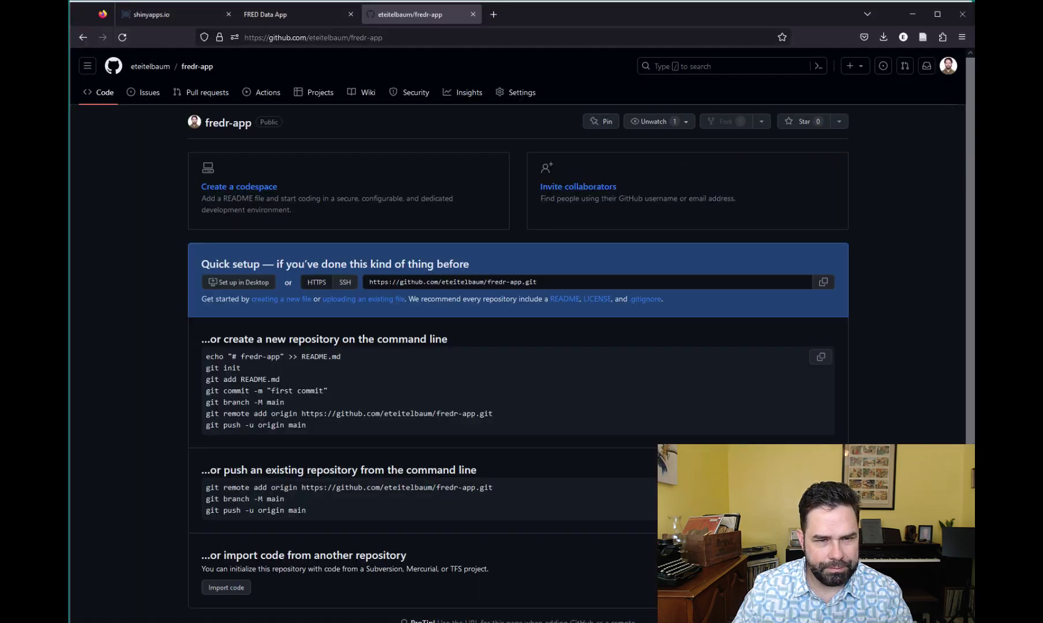
pyautogui.click(215, 123)
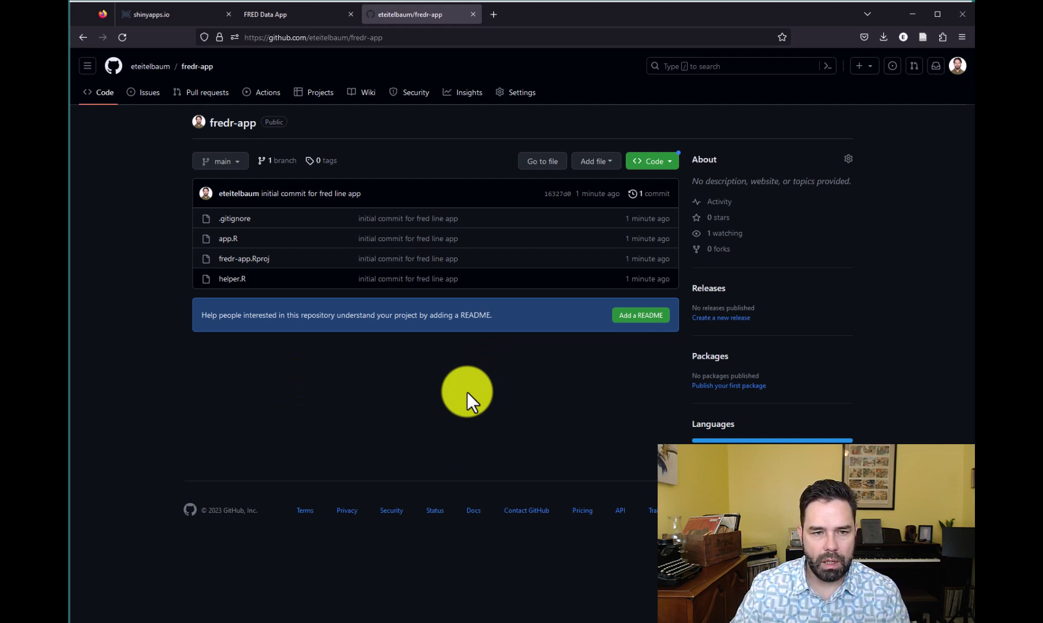
# Return to RStudio and initialize a package environment for the fredr-app project with renv::init()
pyautogui.hotkey('alt', 'Tab')
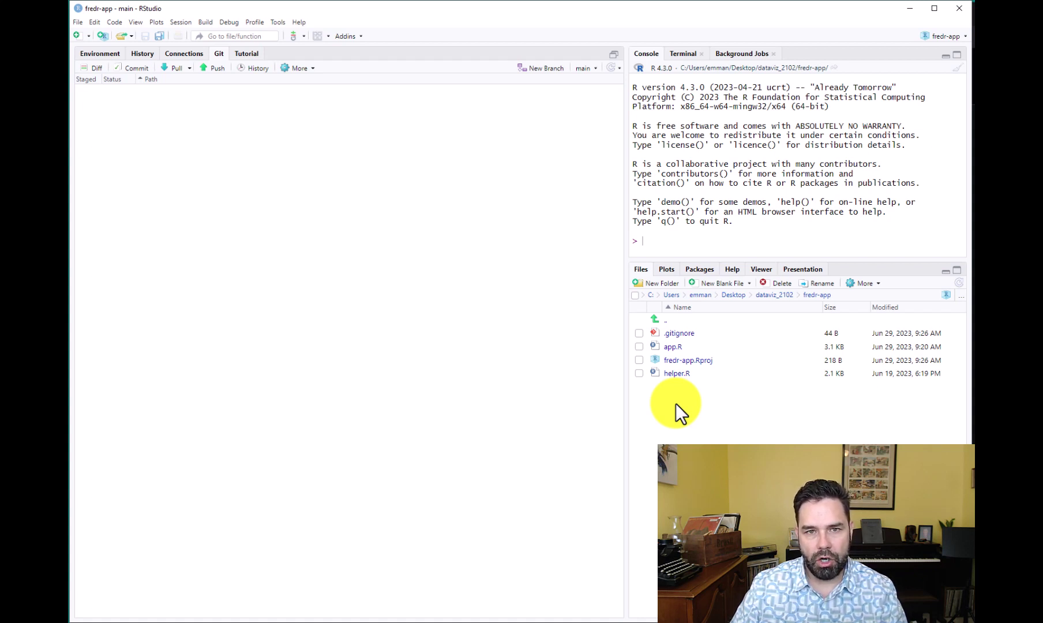
pyautogui.click(672, 238)
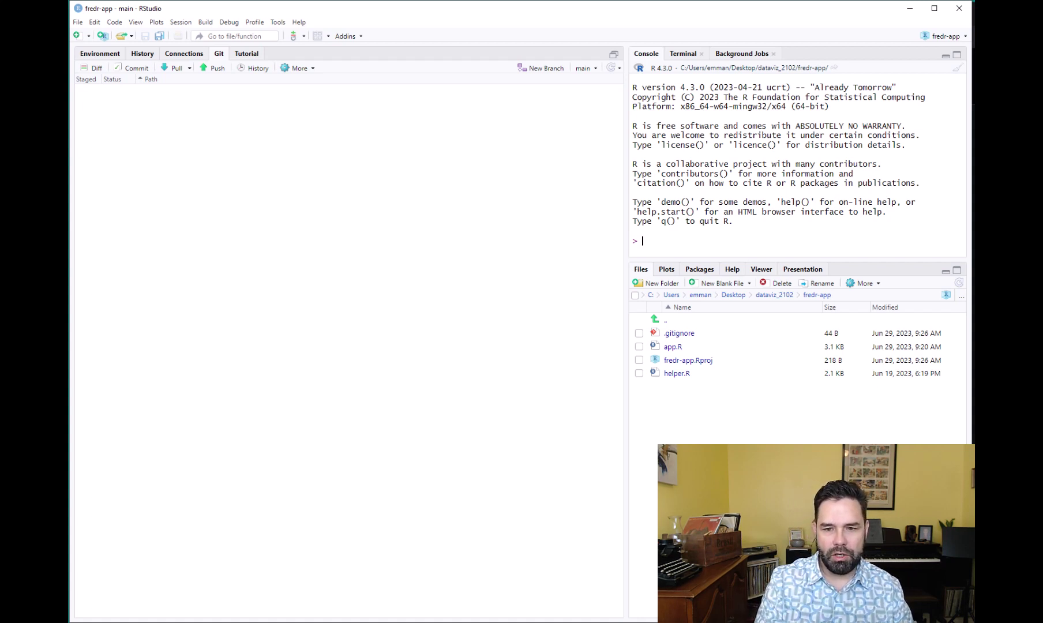
pyautogui.write('re')
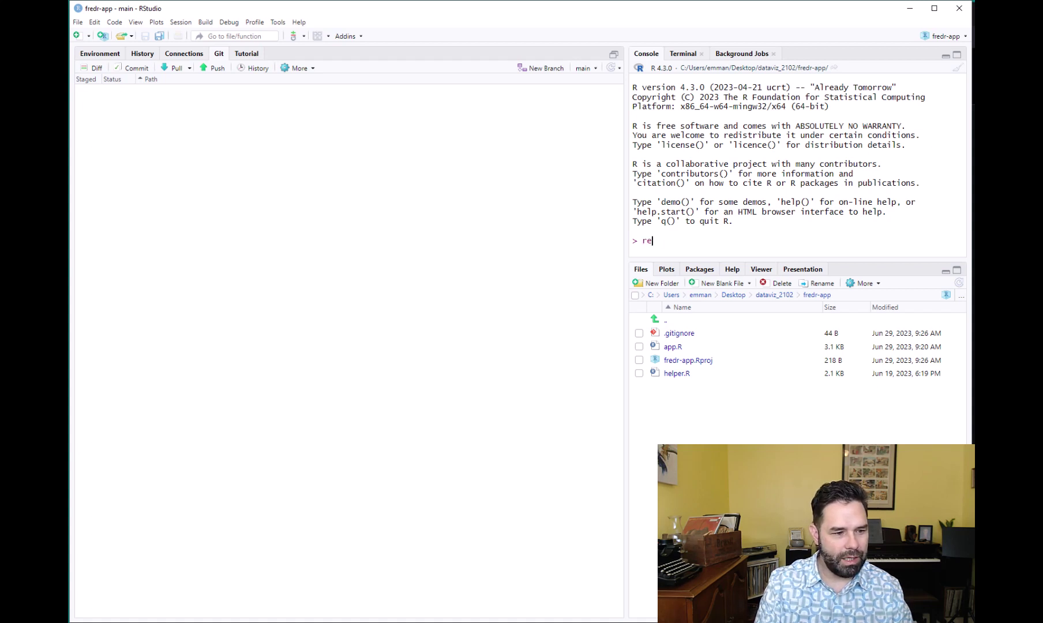
pyautogui.write('nv::')
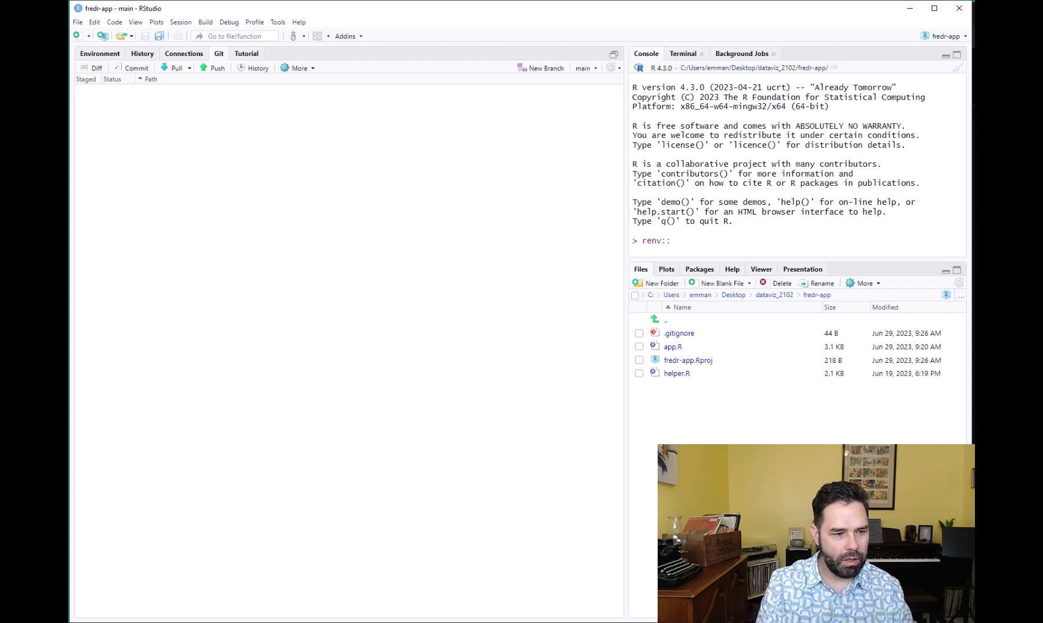
pyautogui.write('init()')
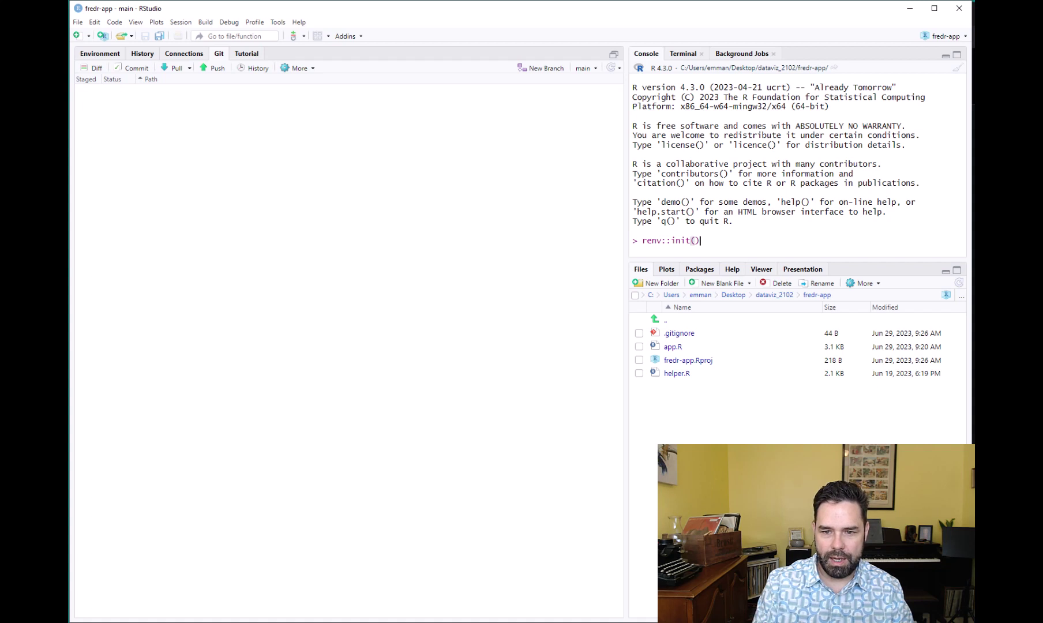
pyautogui.press('Return')
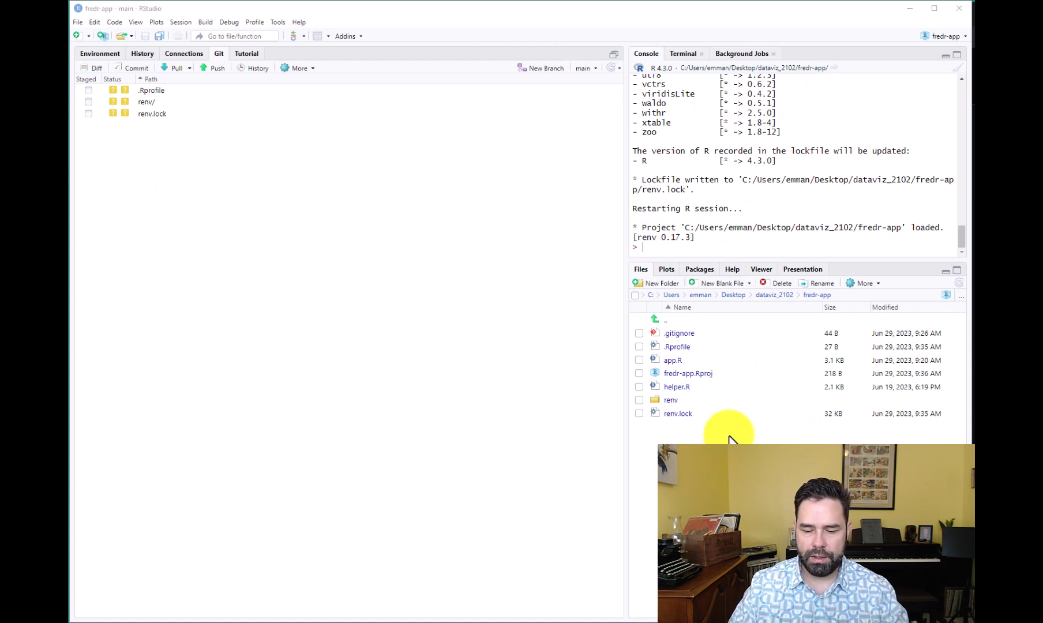
# Examine the package folders in the project's renv library under R-4.3 and x86_64-w64-mingw32, and return to the fredr-app folder
pyautogui.click(669, 401)
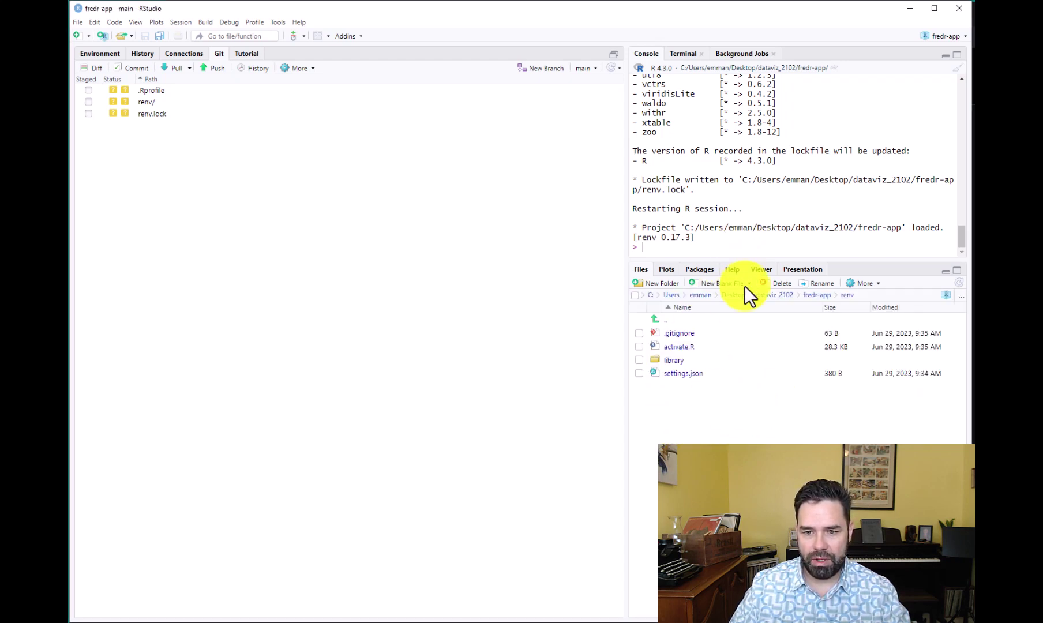
pyautogui.click(673, 360)
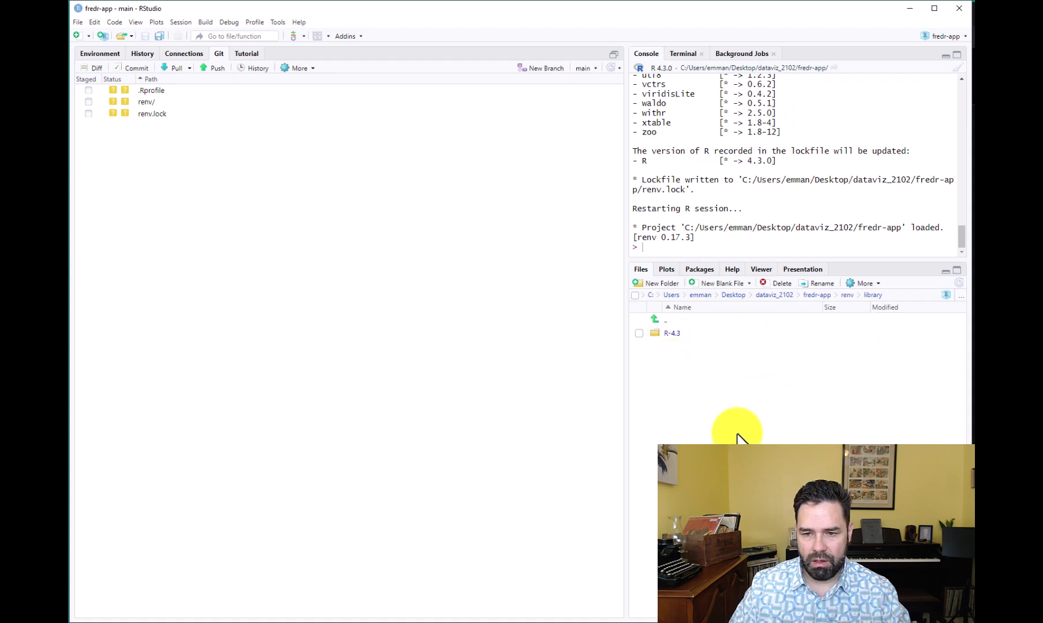
pyautogui.click(675, 334)
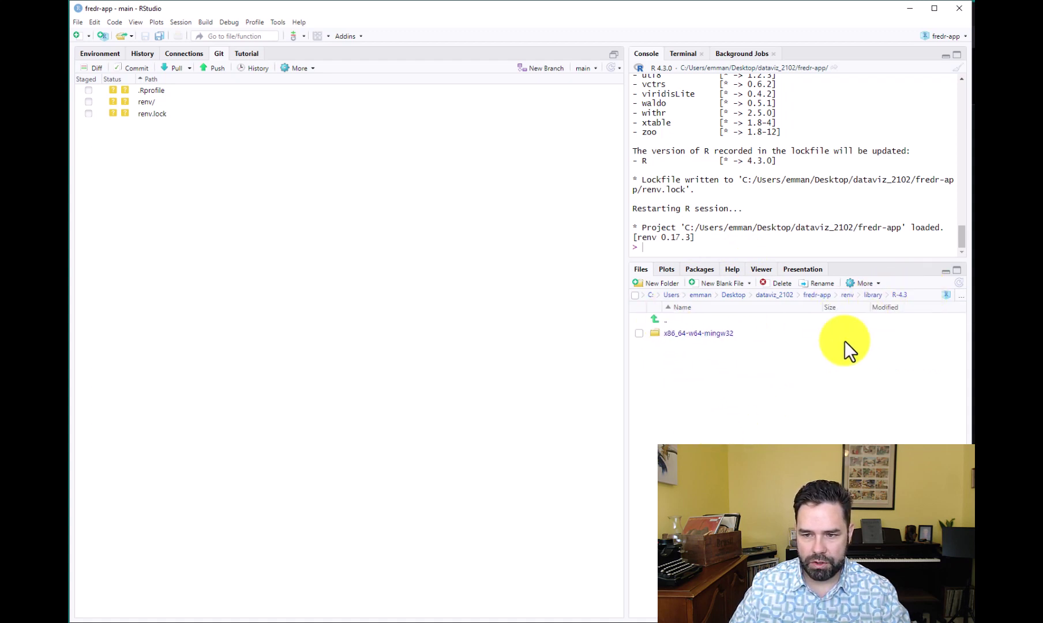
pyautogui.click(698, 333)
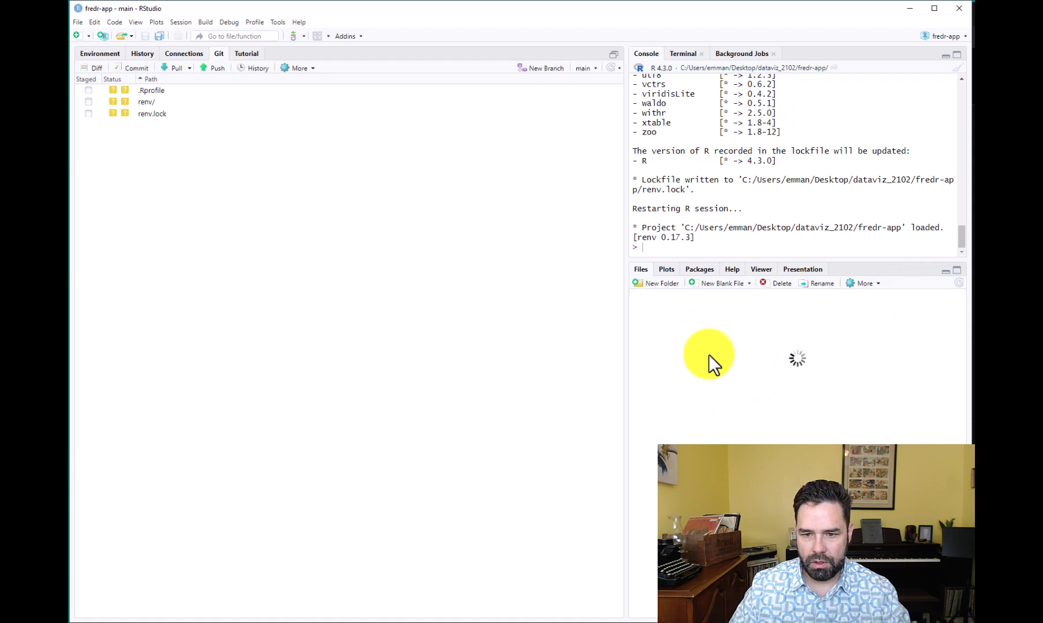
pyautogui.scroll(-15, 768, 432)
pyautogui.scroll(-15, 768, 435)
pyautogui.scroll(15, 768, 434)
pyautogui.scroll(8, 769, 433)
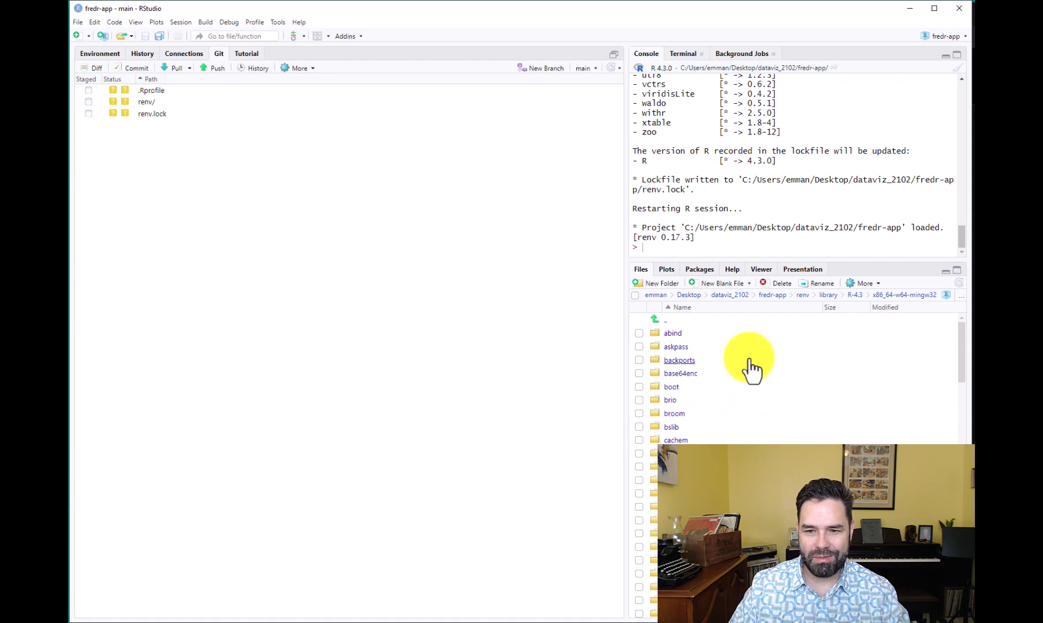
pyautogui.click(856, 295)
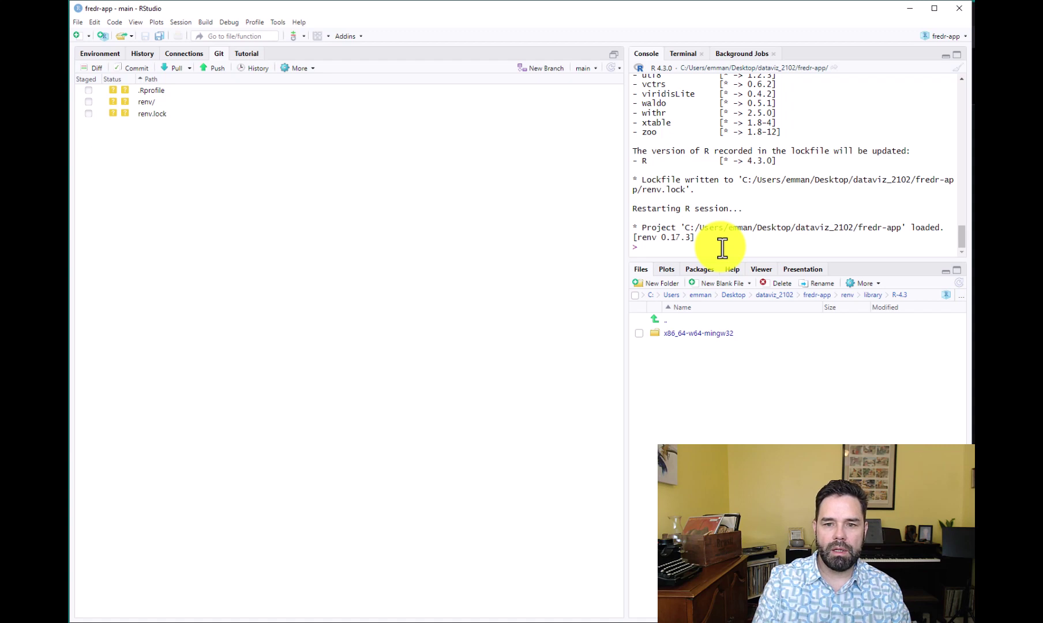
pyautogui.click(847, 294)
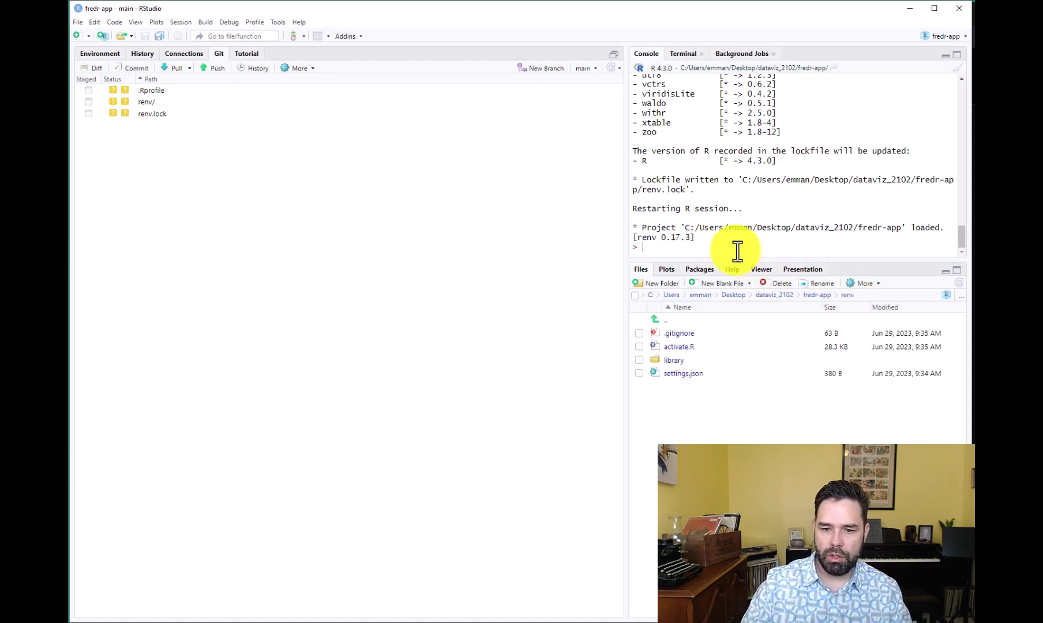
pyautogui.click(818, 295)
# Run renv::snapshot() in the console and review the package versions listed in the earlier renv output
pyautogui.write('renv::')
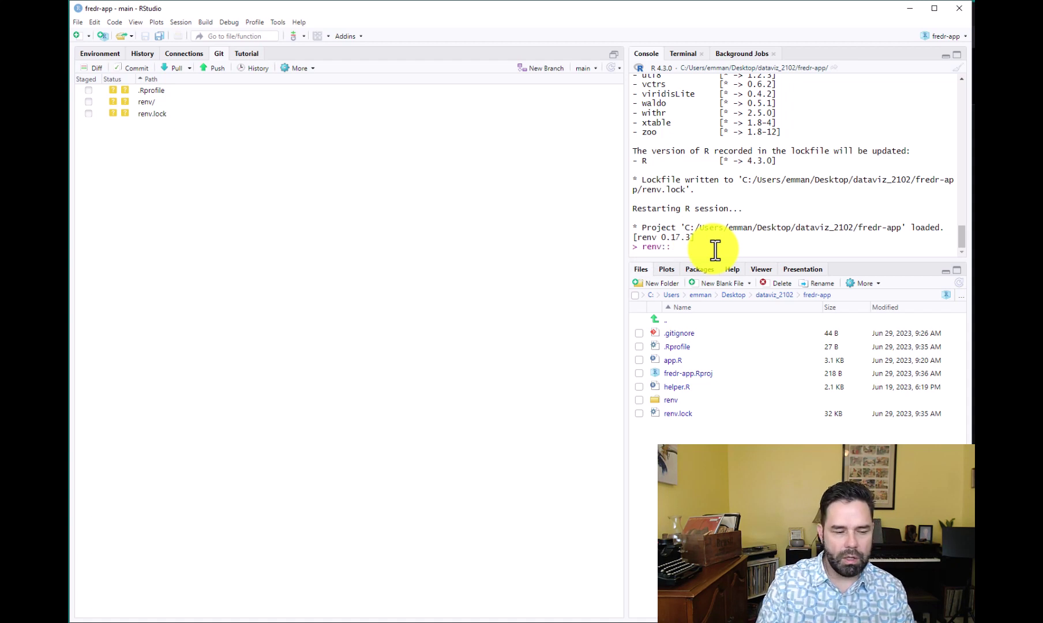
pyautogui.write('snapshot')
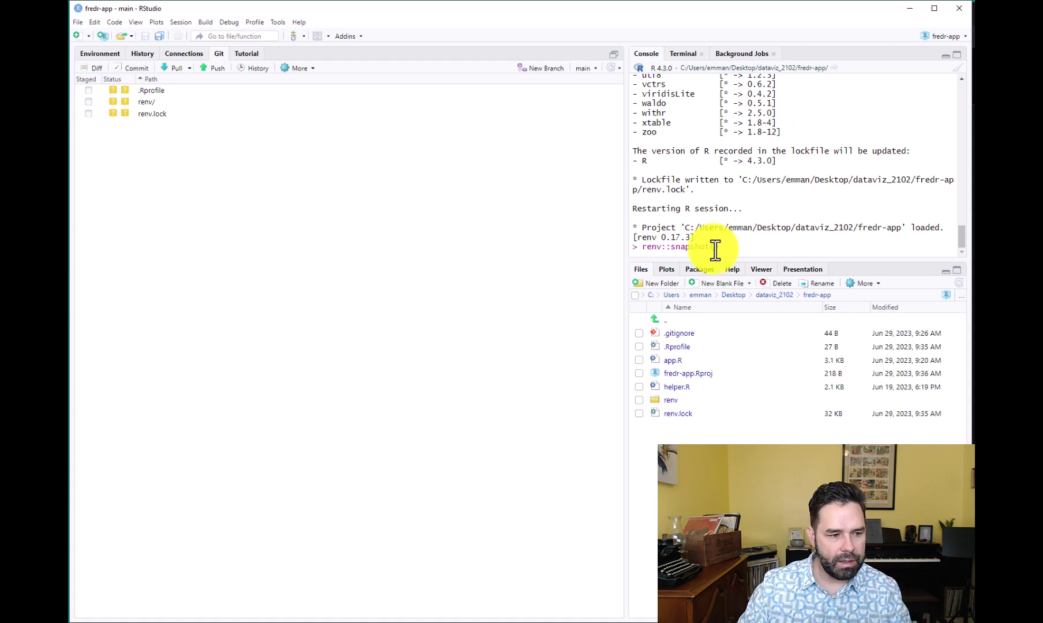
pyautogui.press('Return')
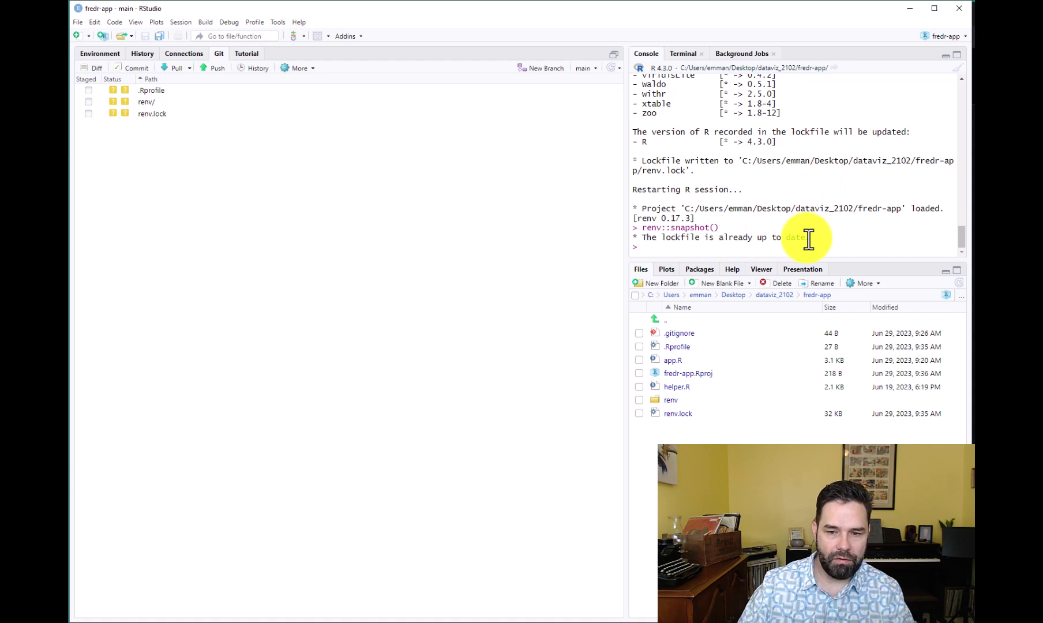
pyautogui.scroll(10, 784, 221)
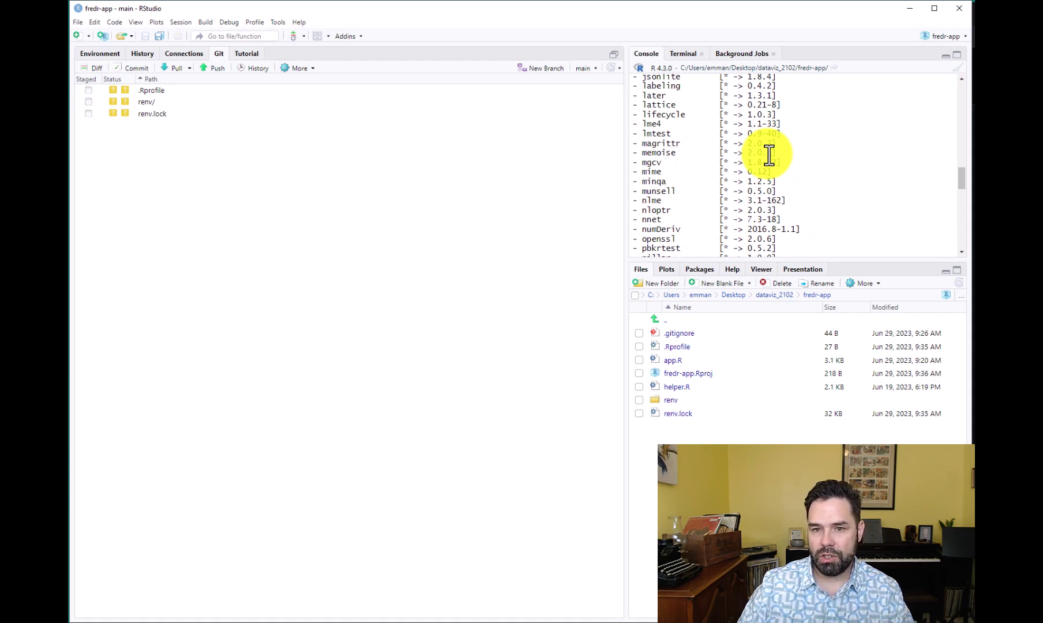
pyautogui.scroll(-10, 769, 155)
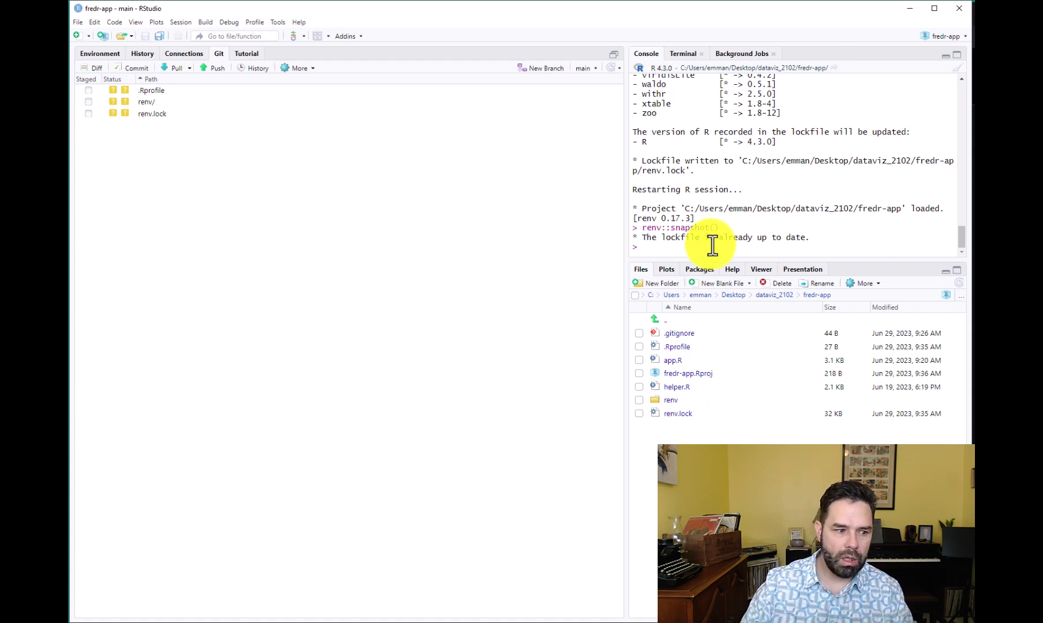
# Enter the renv::restore() command in the console
pyautogui.write('renv')
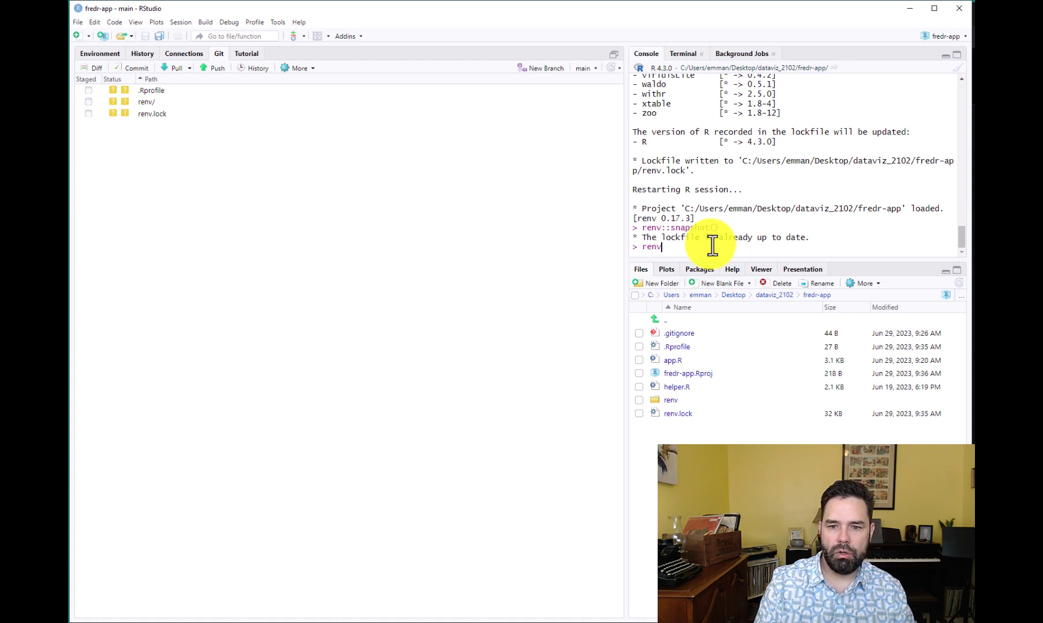
pyautogui.write('::')
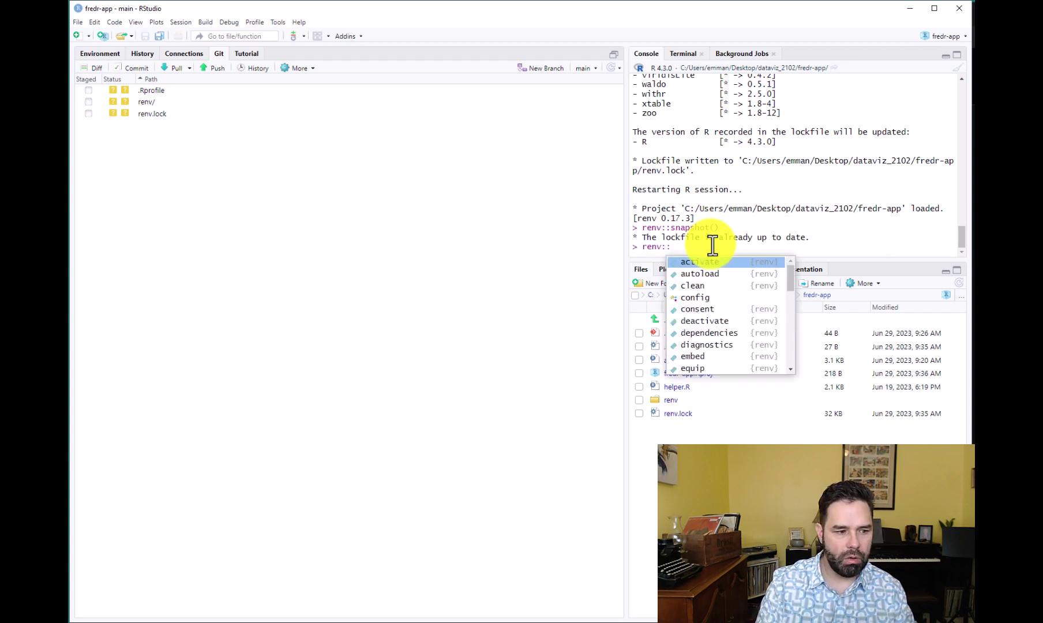
pyautogui.write('restore(')
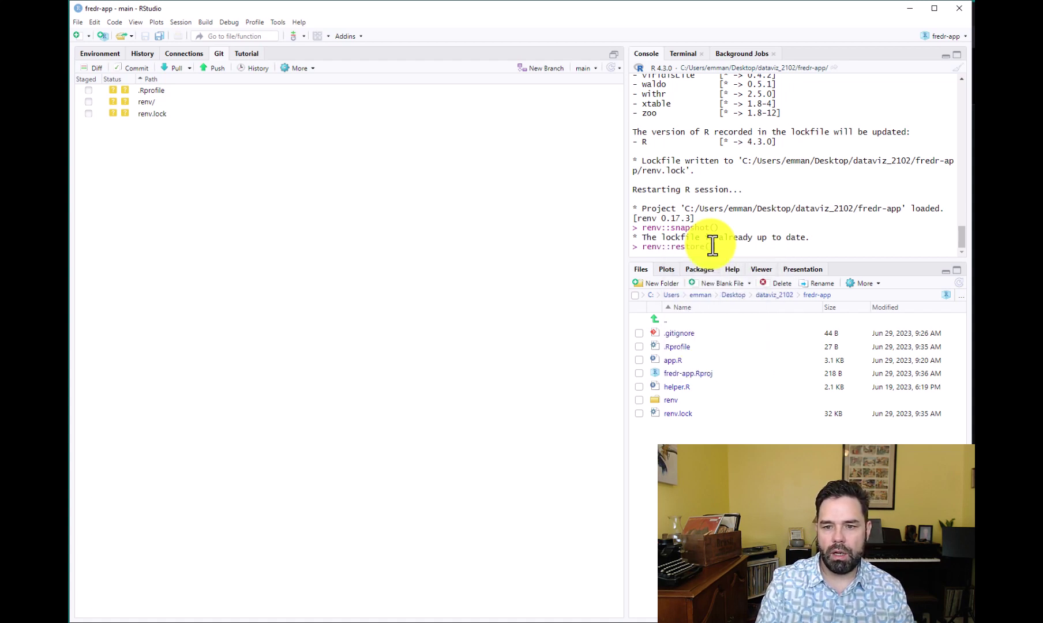